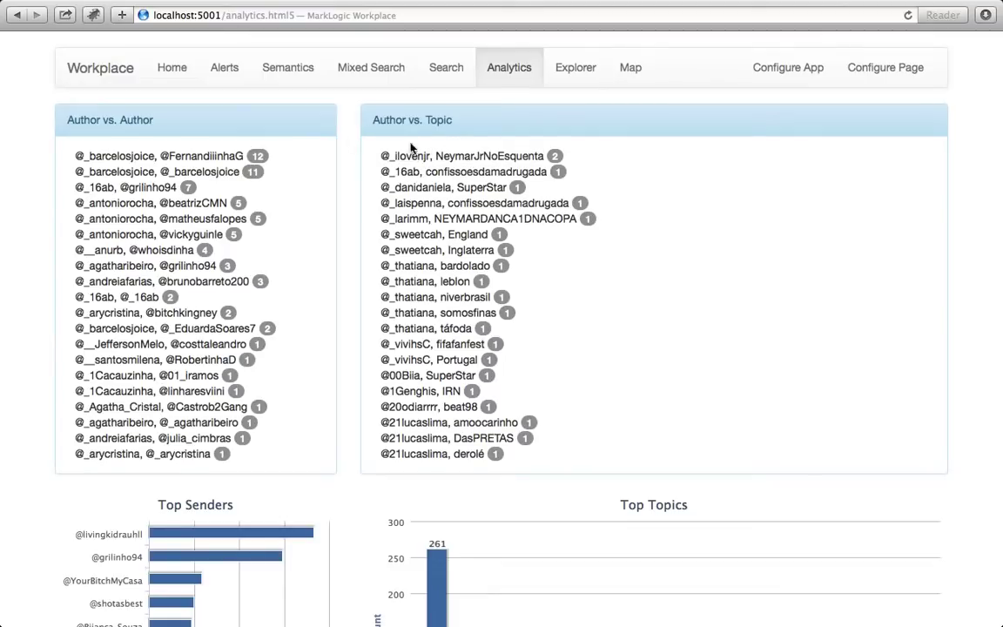
- Review the existing Analytics page's co-occurrence lists and its Top Senders and Top Topics charts
scroll(63, 435, "down", 2)
scroll(63, 434, "down", 4)
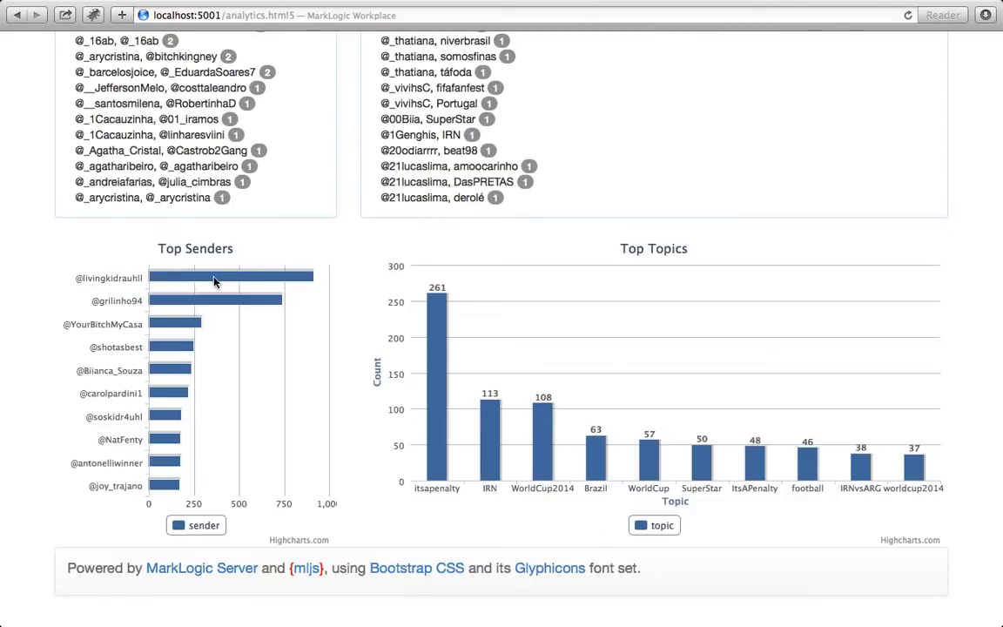
mouse_move(216, 281)
mouse_move(318, 275)
mouse_move(443, 324)
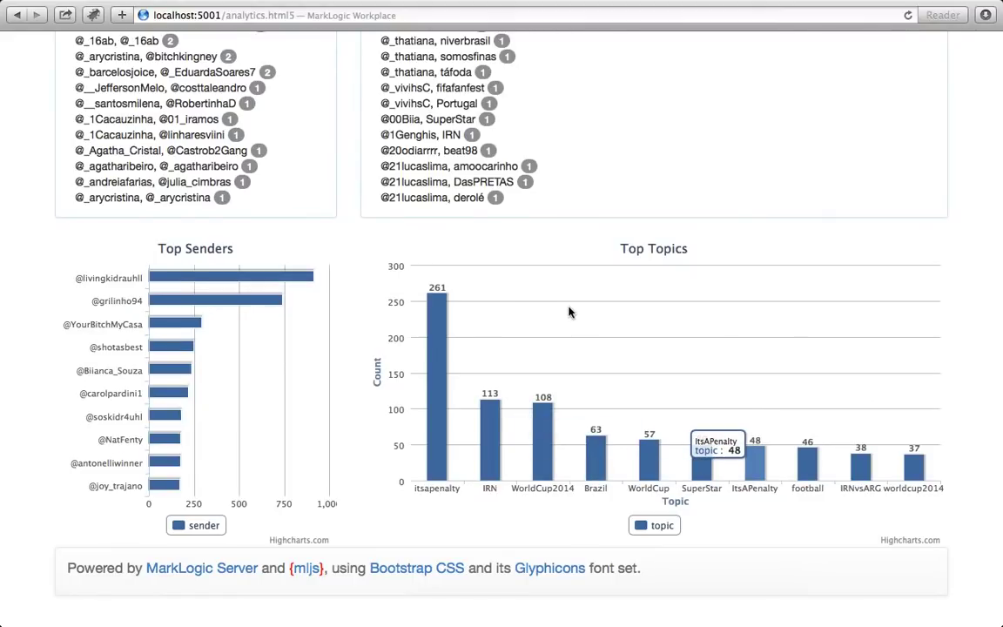
scroll(569, 312, "up", 5)
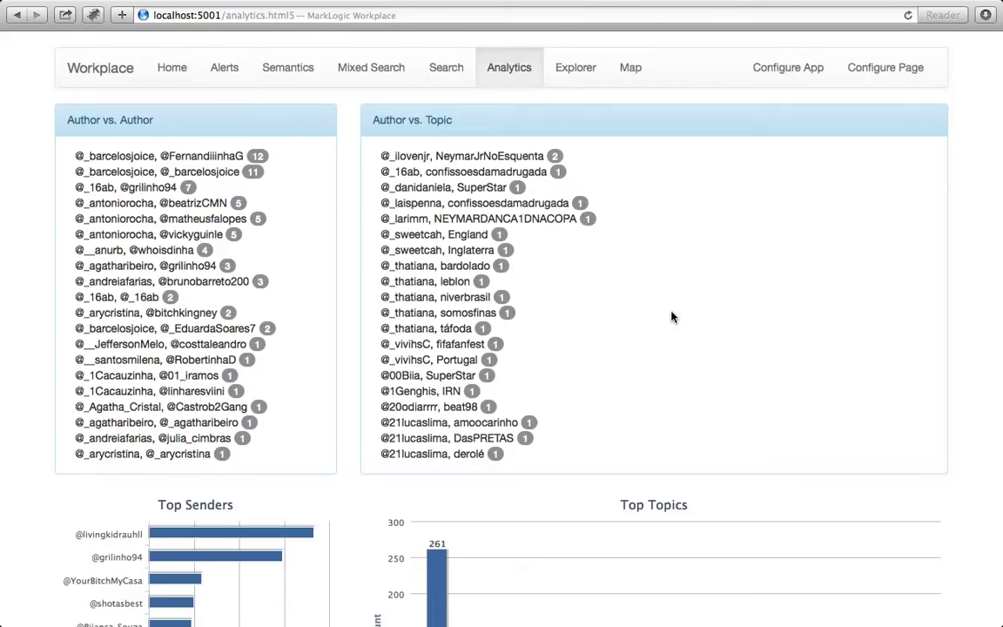
- Delete the existing Analytics page from the app configuration and add a new page named Analytics
left_click(775, 72)
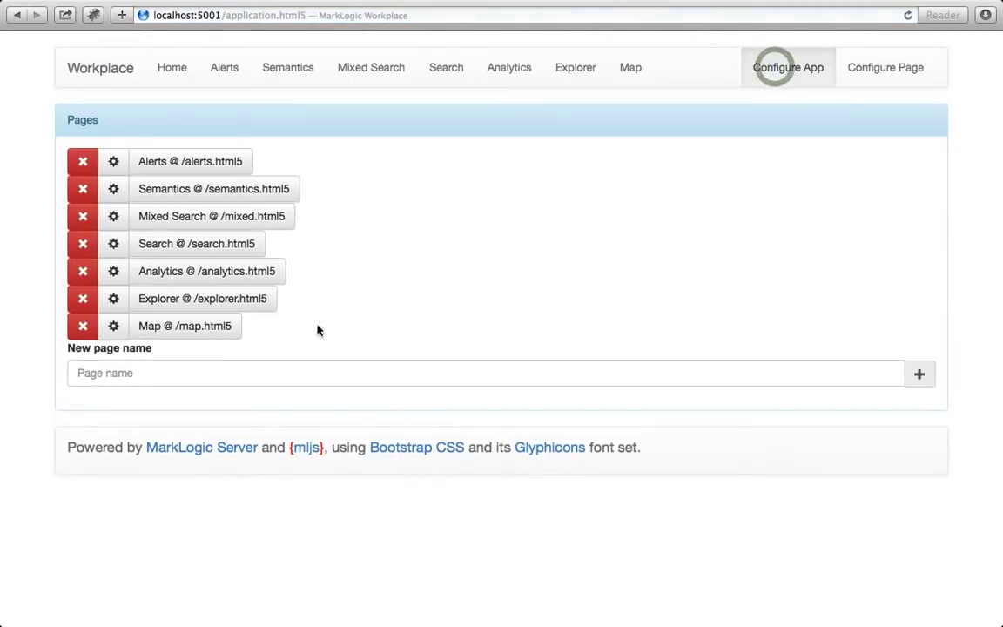
left_click(83, 271)
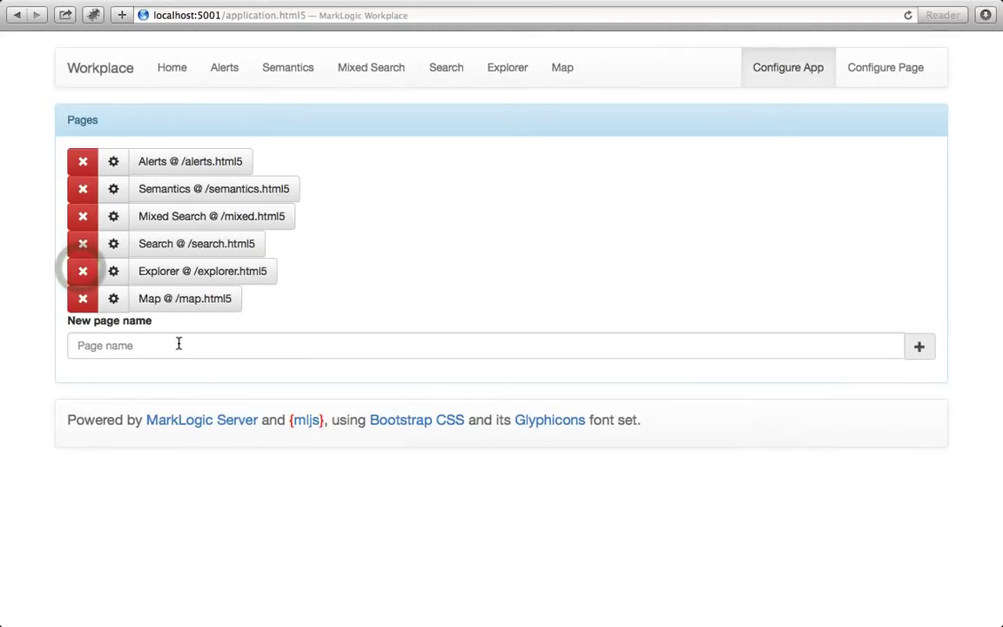
left_click(178, 344)
type("A")
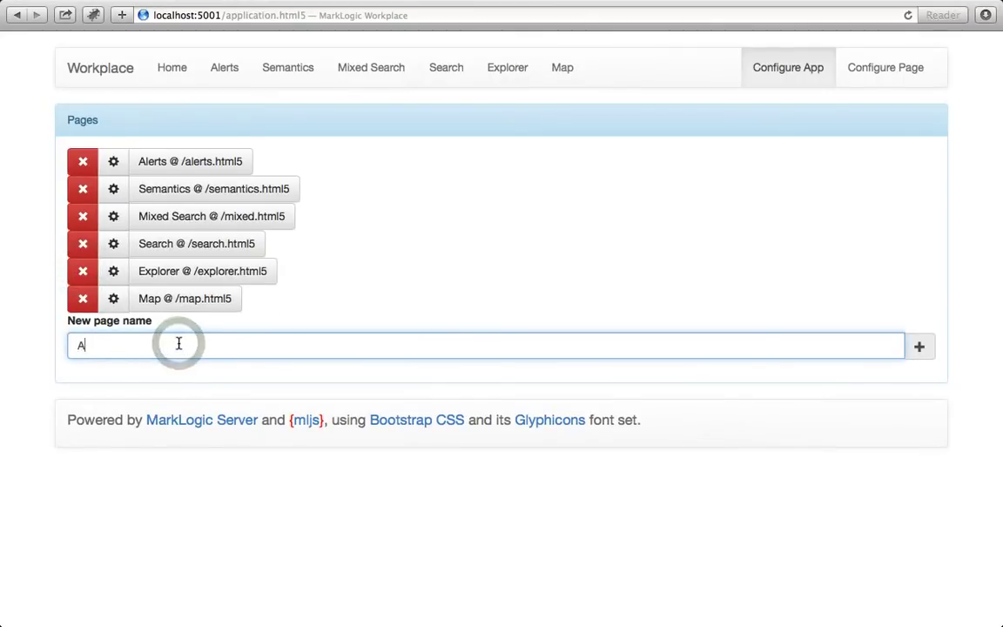
type("nalytics")
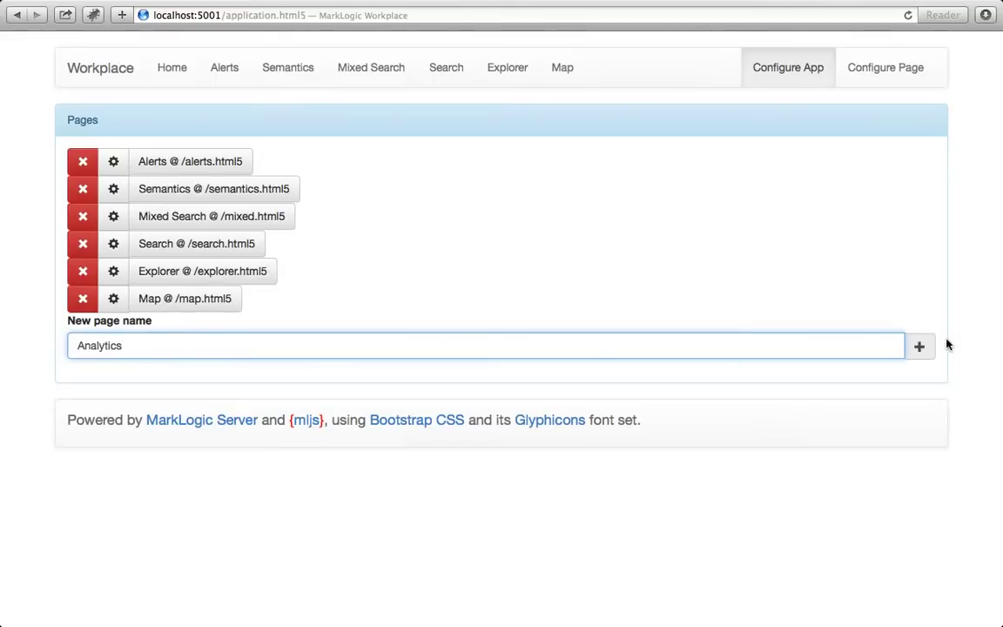
left_click(921, 346)
- Open the new Analytics page for editing and set its URL to /analytics.html5
left_click(112, 326)
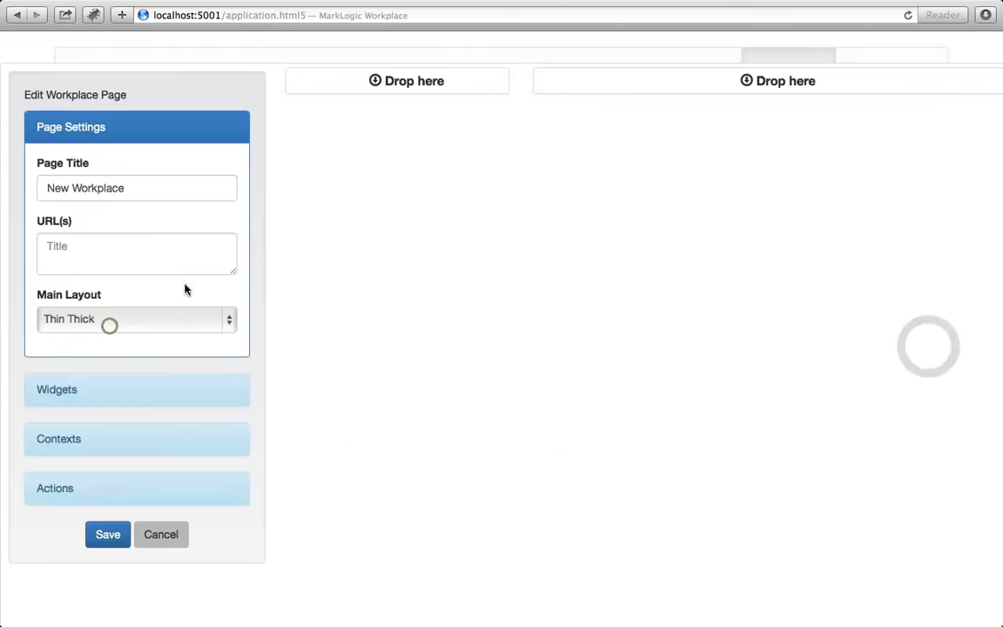
left_click(121, 244)
type("/an")
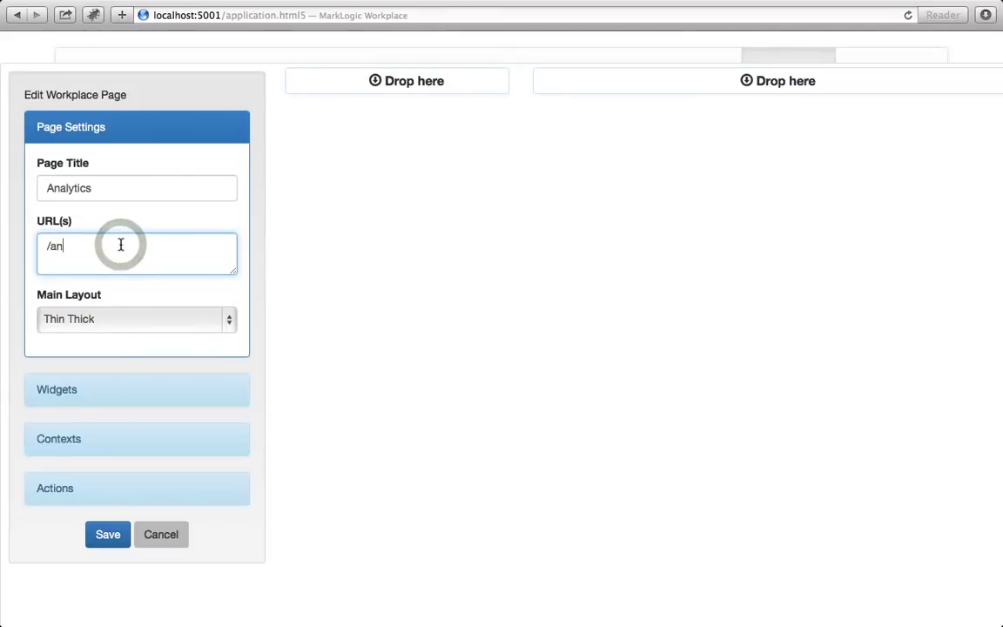
type("alytics.html5")
- Add two Co-occurence widgets to the page layout, one in the thin column and one in the thick column
left_click(85, 393)
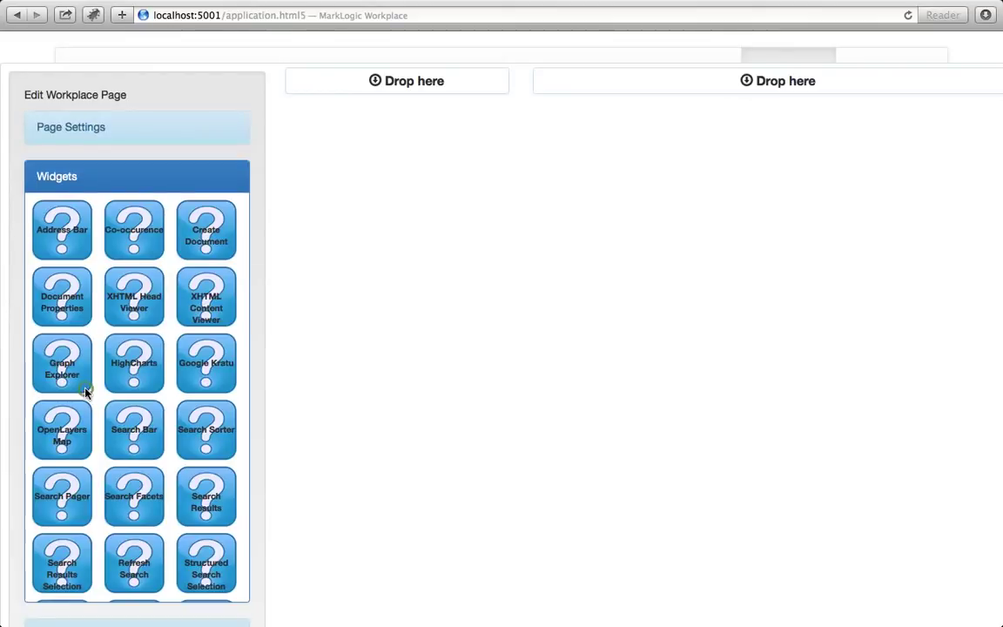
left_click_drag(136, 235, 314, 83)
left_click_drag(127, 233, 597, 79)
- Title the thin column's co-occurrence widget "Author vs. Author" and set its display tuple to author-author
left_click(366, 181)
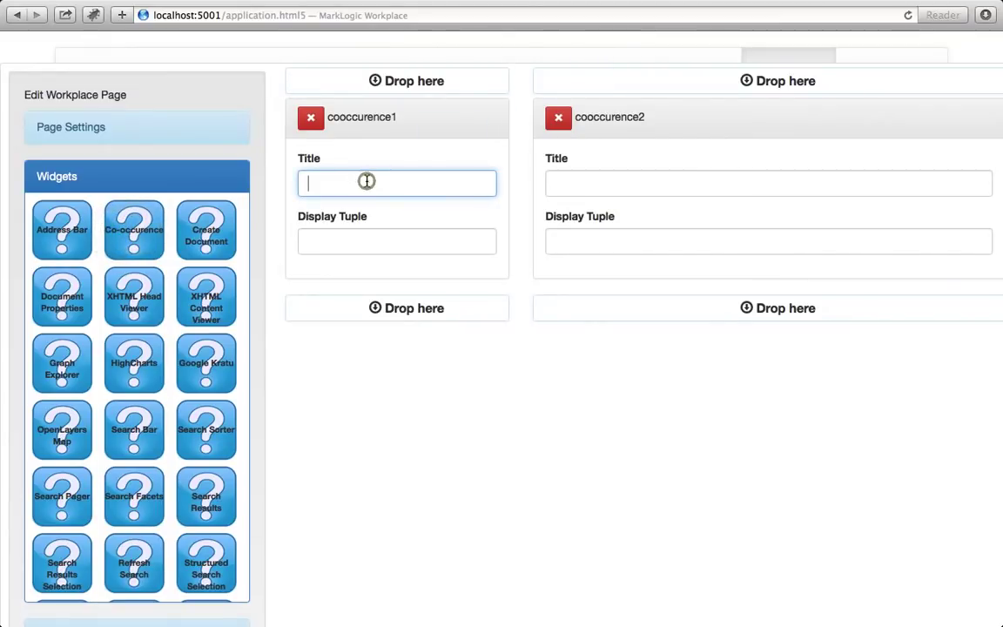
type("Author")
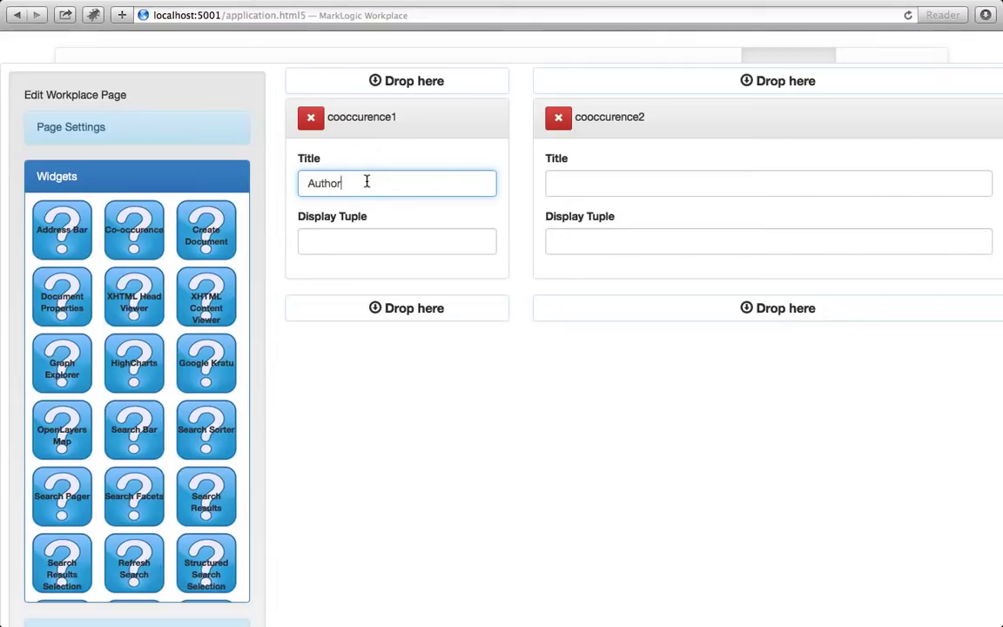
type(" vs. A")
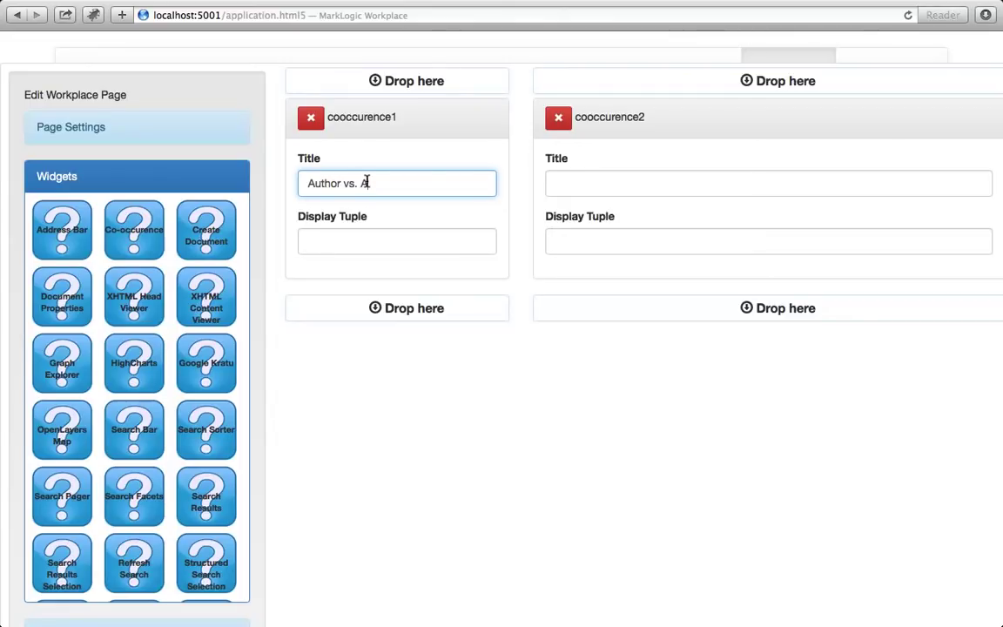
type("uthor")
left_click(376, 245)
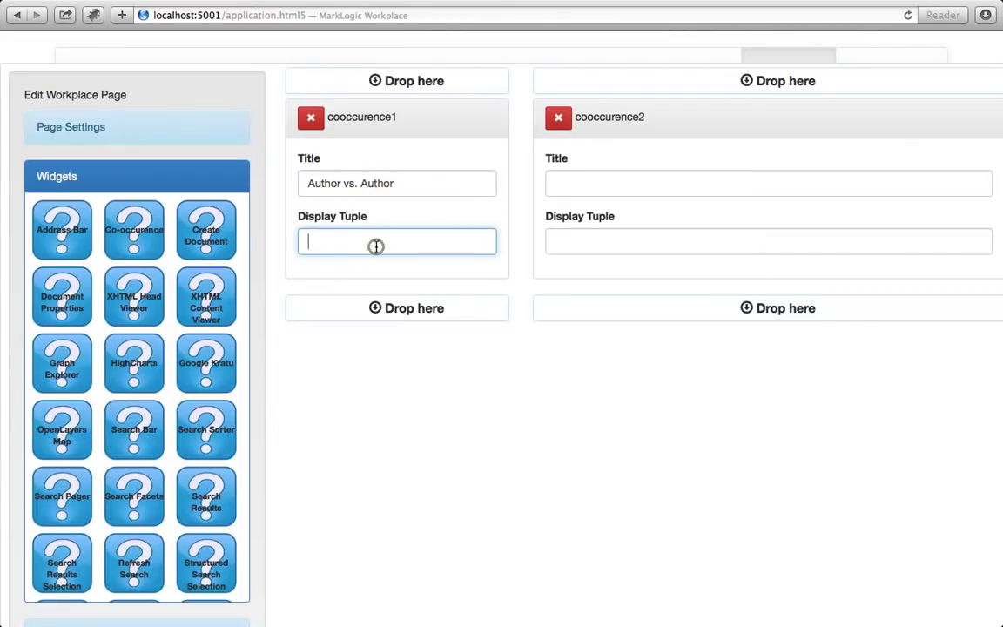
type("author-author")
- Title the thick column's co-occurrence widget "Author vs. Topic" and set its display tuple to author-topic
left_click(619, 185)
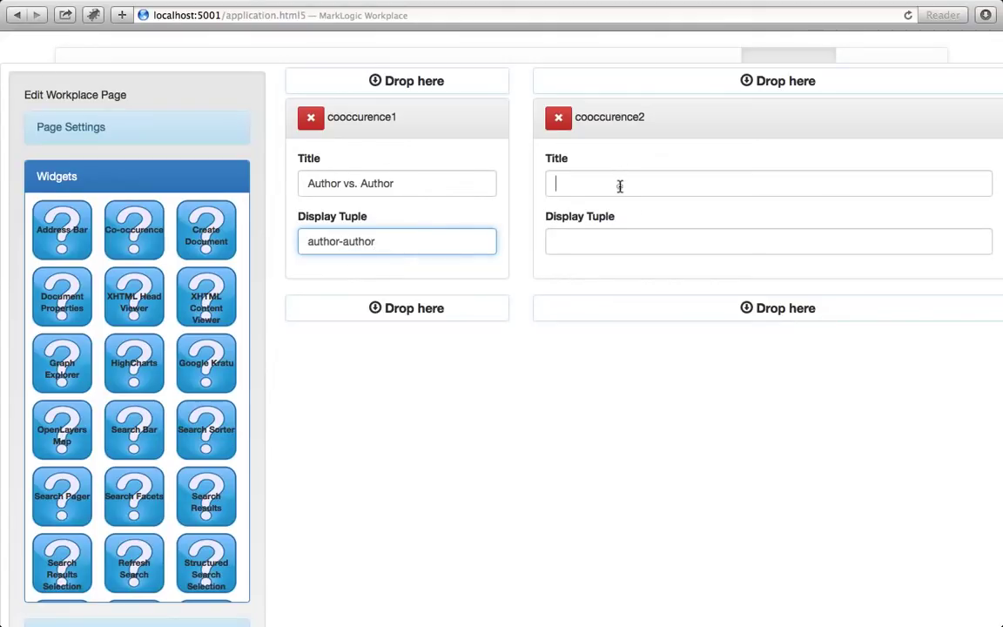
type("Author vs.")
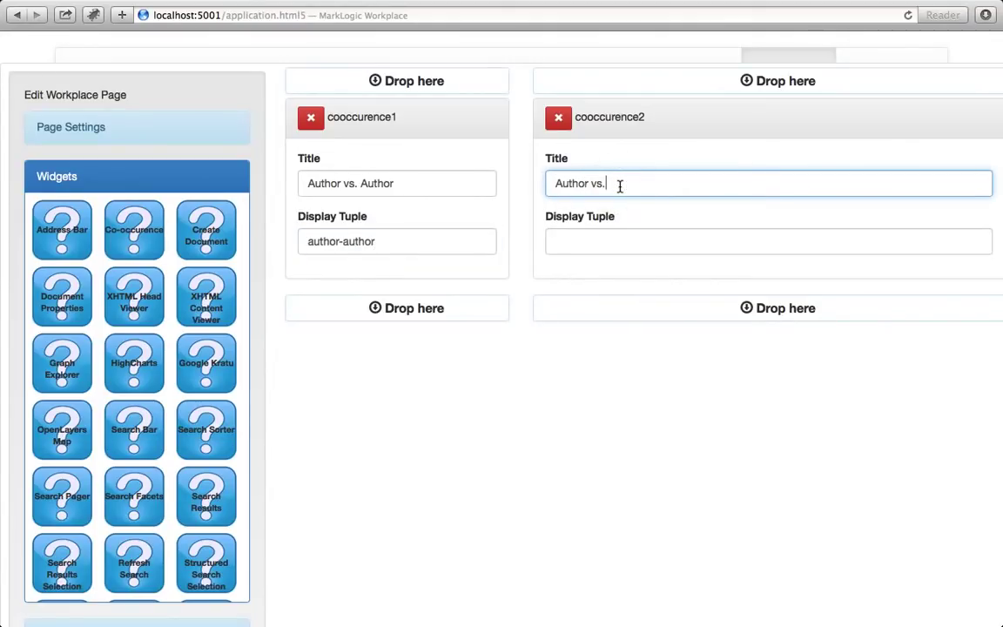
type(" Topic")
left_click(581, 236)
type("a")
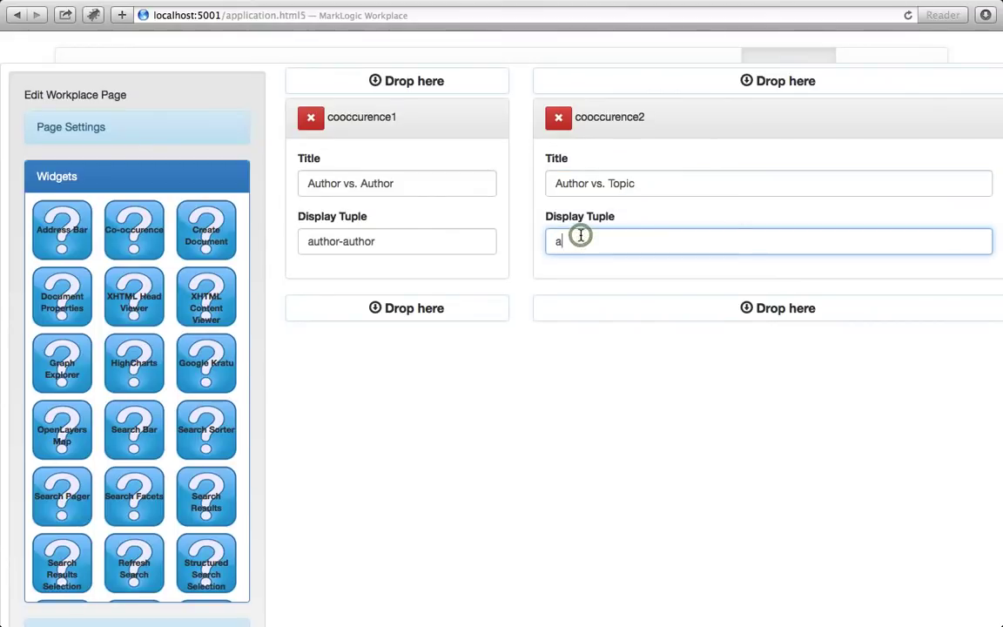
type("uthor-topic")
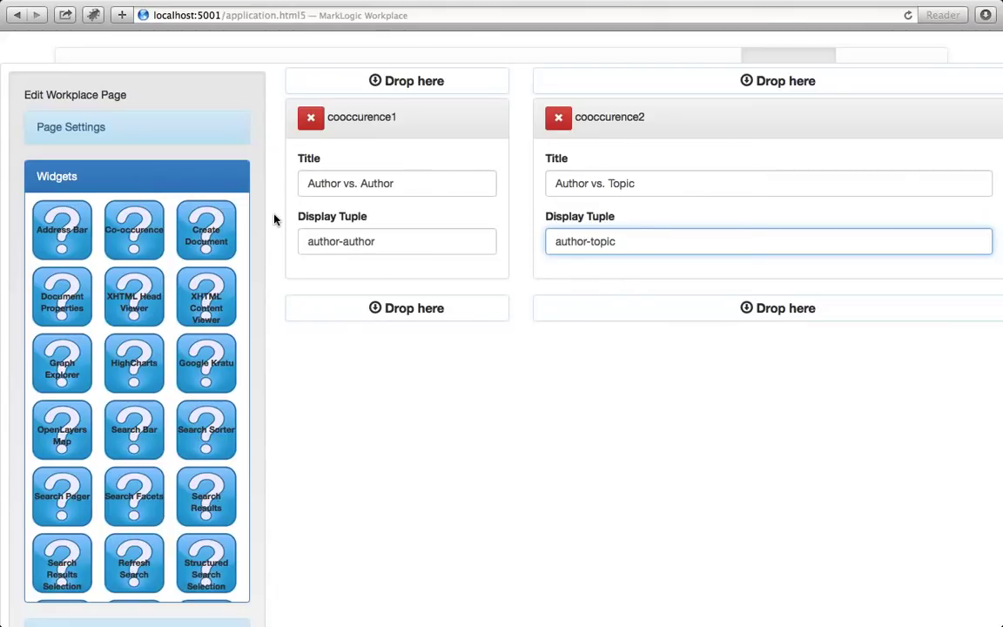
- Add a Search Context to the page and register both co-occurrence widgets with it
scroll(282, 426, "down", 3)
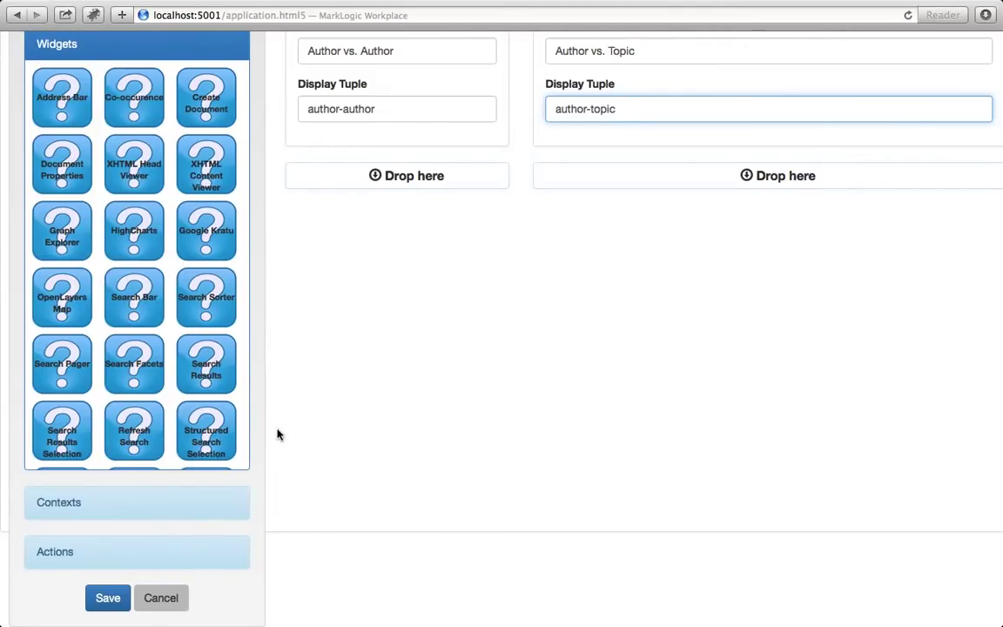
scroll(277, 434, "up", 2)
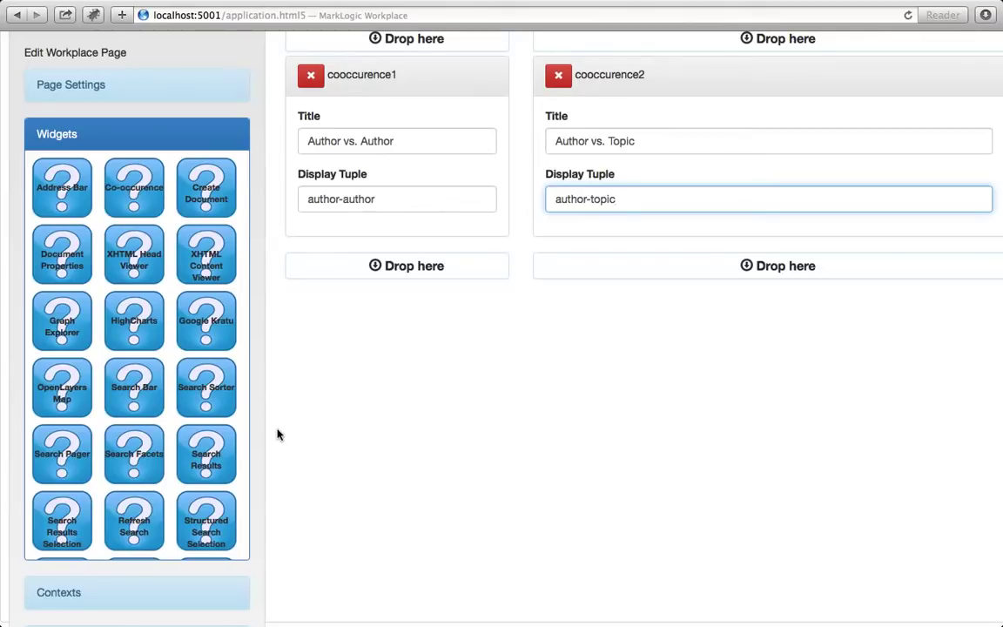
scroll(278, 435, "down", 2)
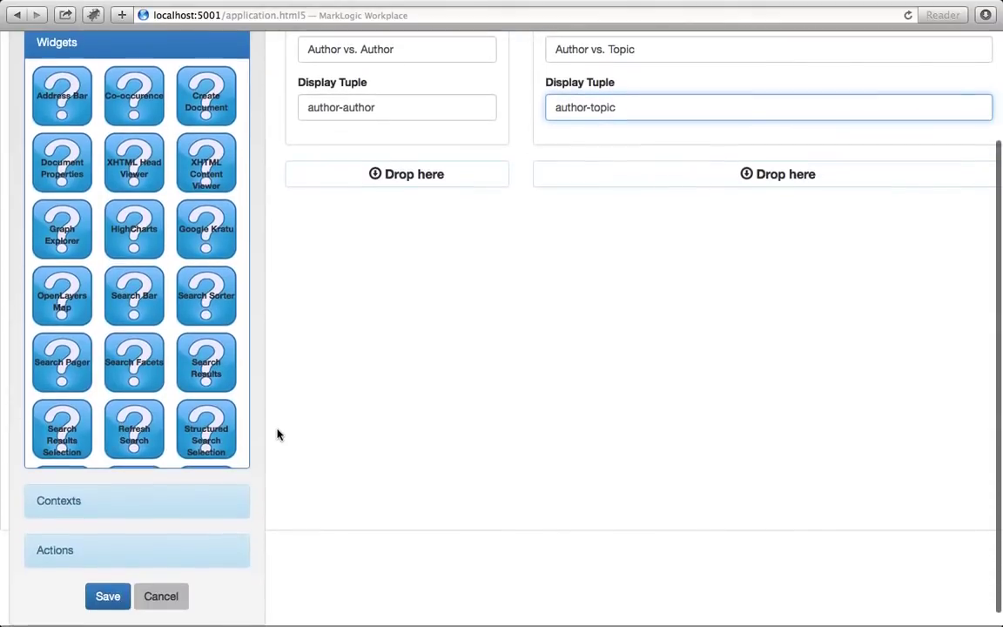
left_click(73, 503)
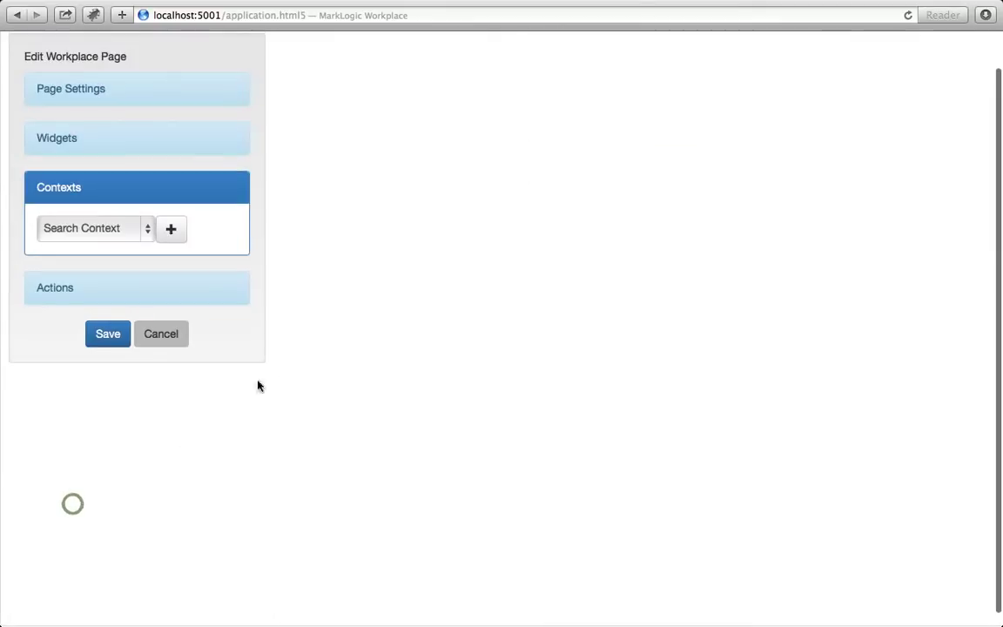
left_click(174, 229)
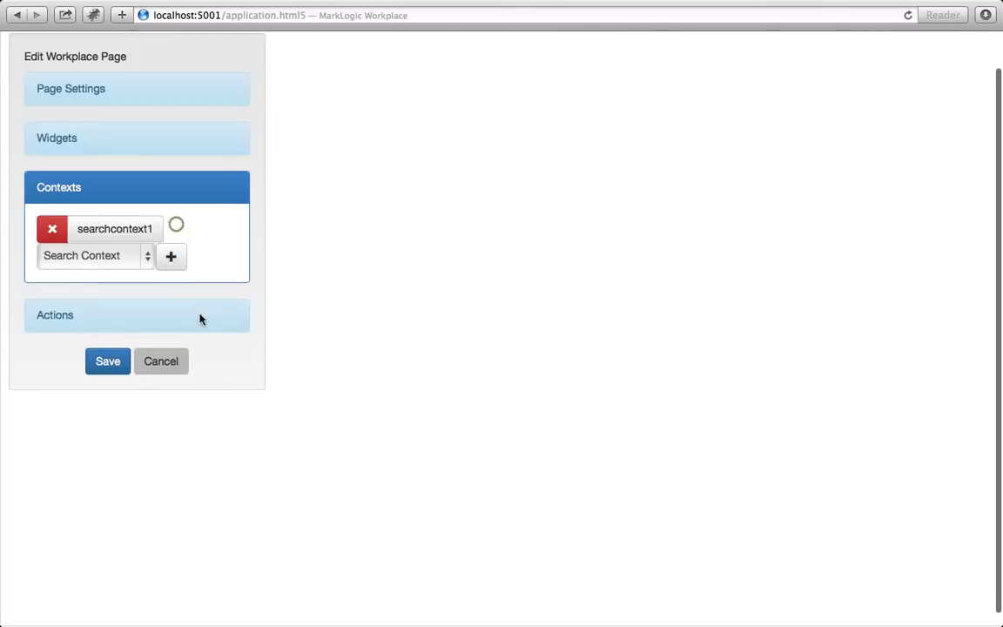
left_click(126, 229)
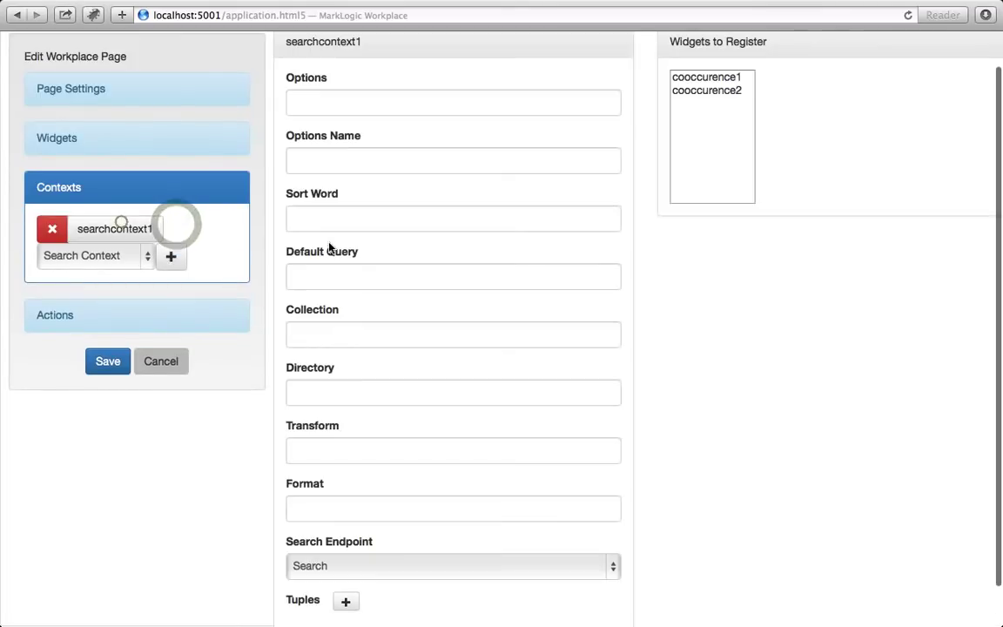
left_click(705, 78)
left_click(705, 91, "shift")
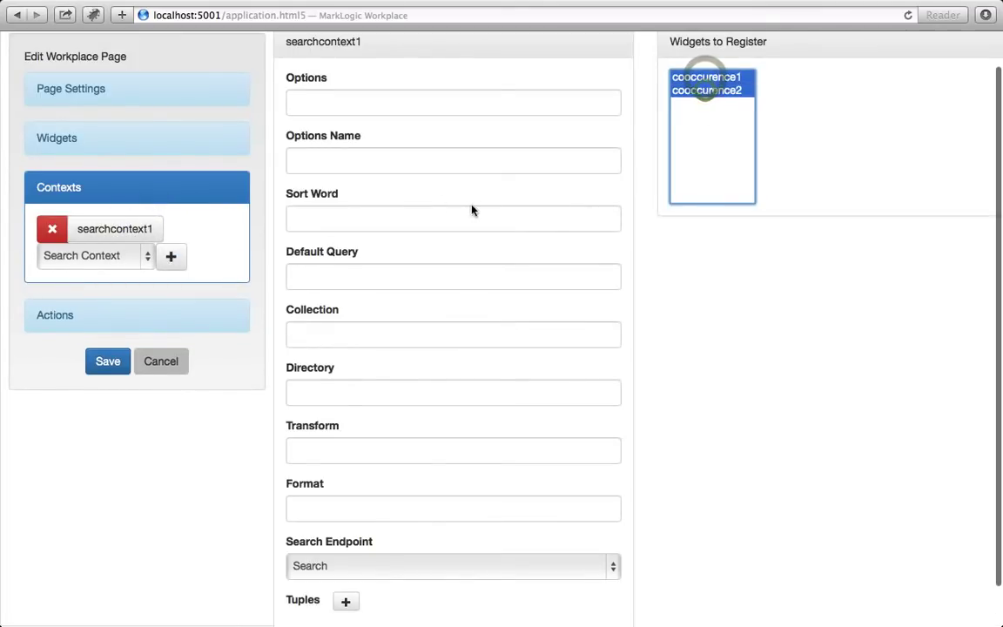
- Set the search context's options name to author-topic and its search endpoint to Values
left_click(345, 157)
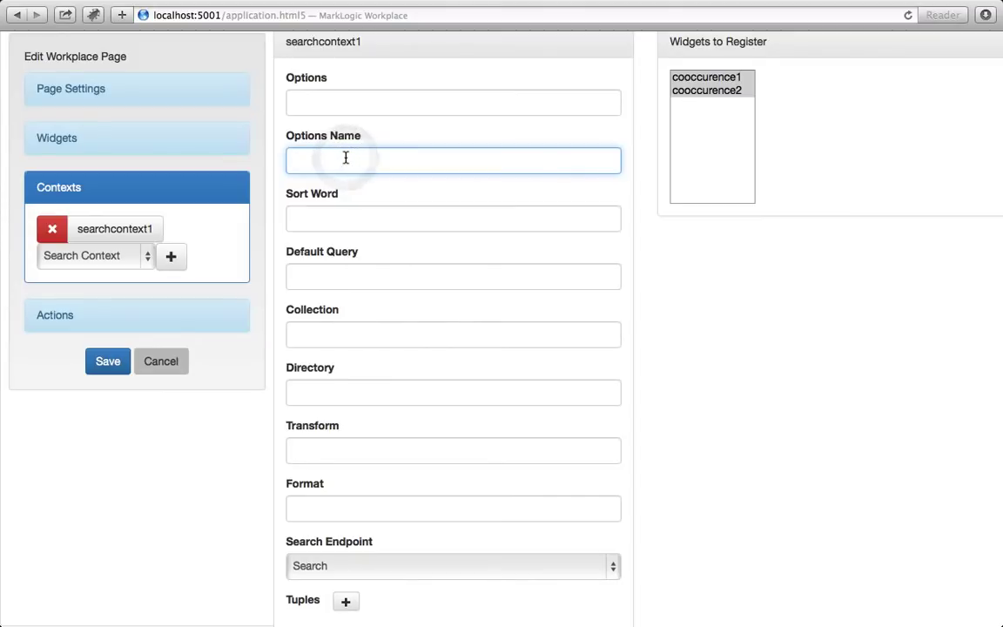
type("au")
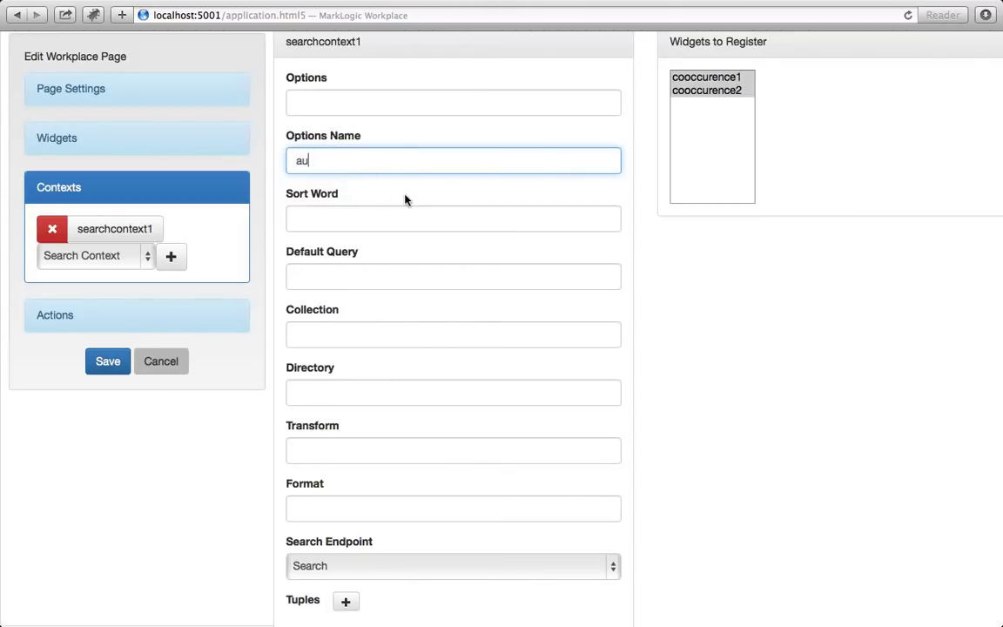
type("thor-topic")
scroll(485, 401, "down", 2)
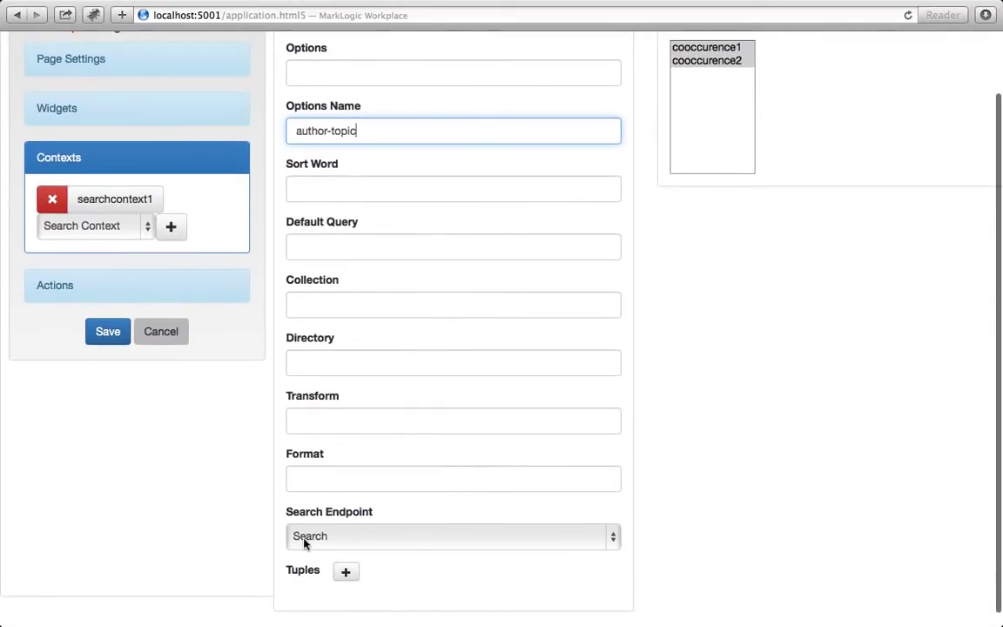
left_click(302, 538)
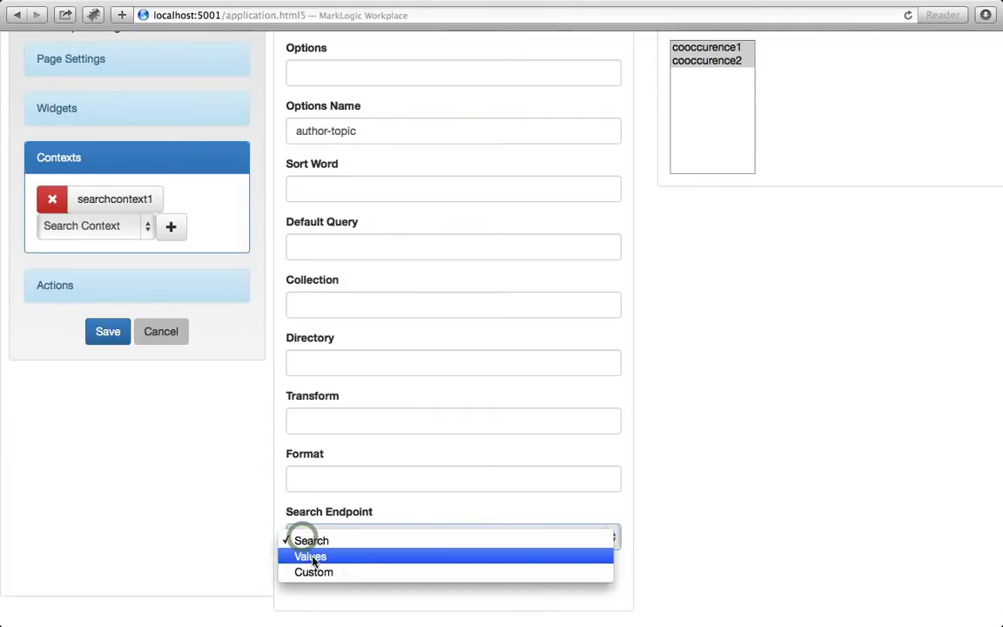
left_click(311, 555)
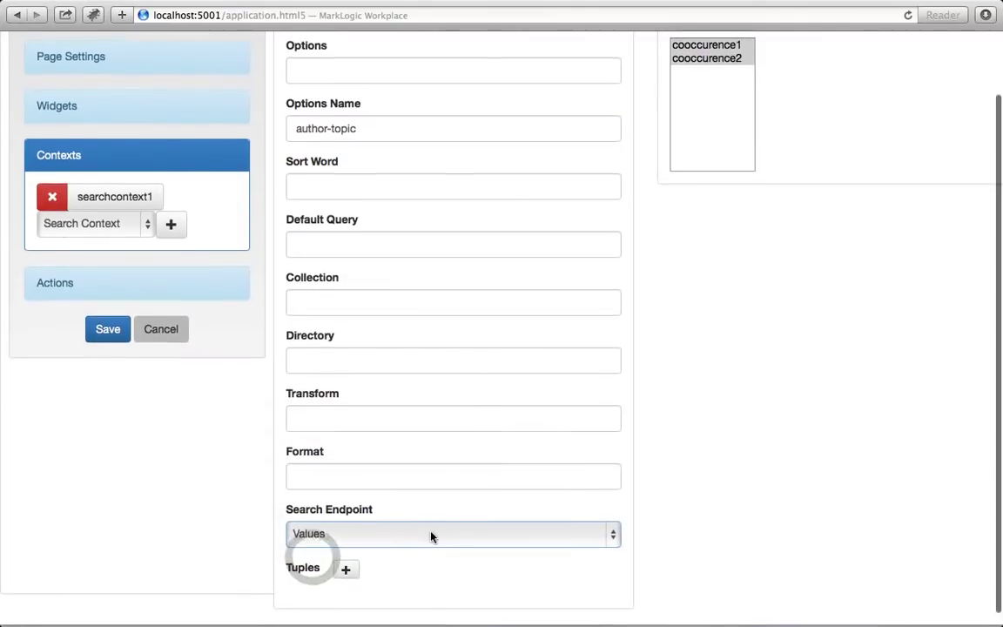
- Add two tuples named author-author and author-topic to the search context, and save the page
left_click(345, 571)
left_click(346, 571)
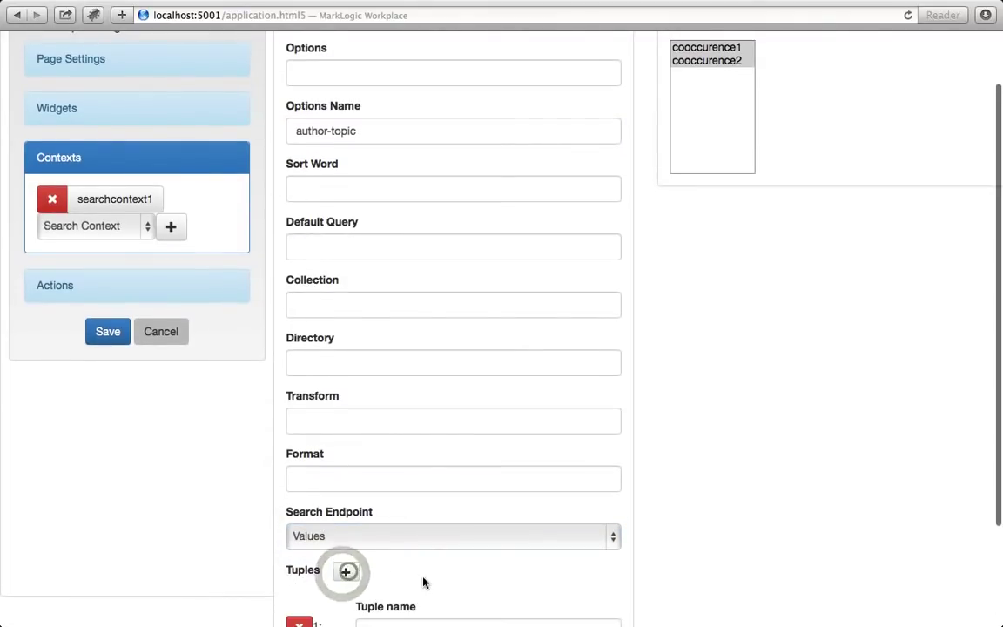
scroll(426, 581, "down", 3)
left_click(372, 516)
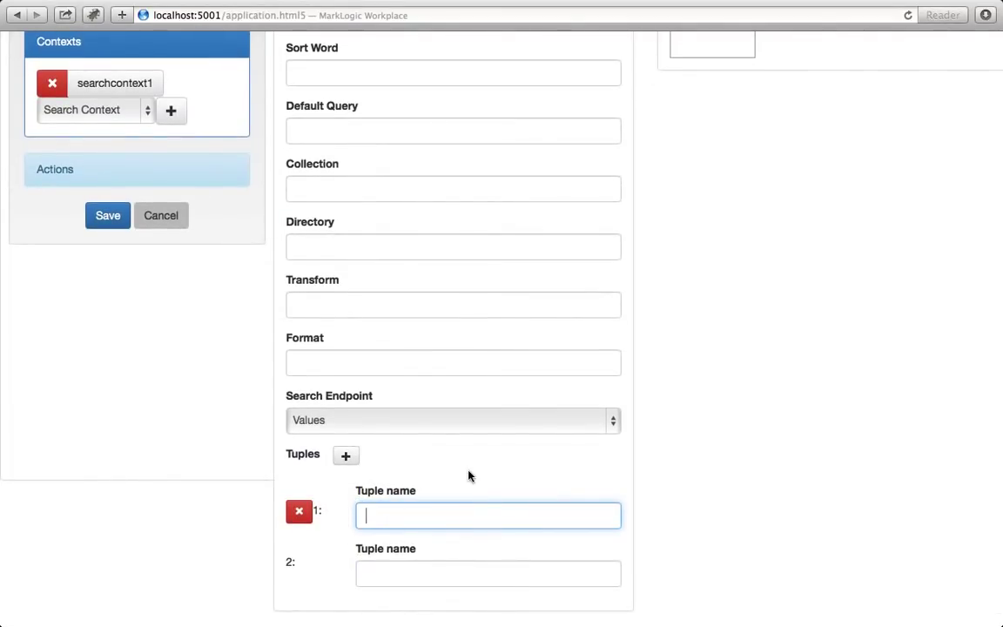
type("author-author")
left_click(448, 572)
type("author-topi")
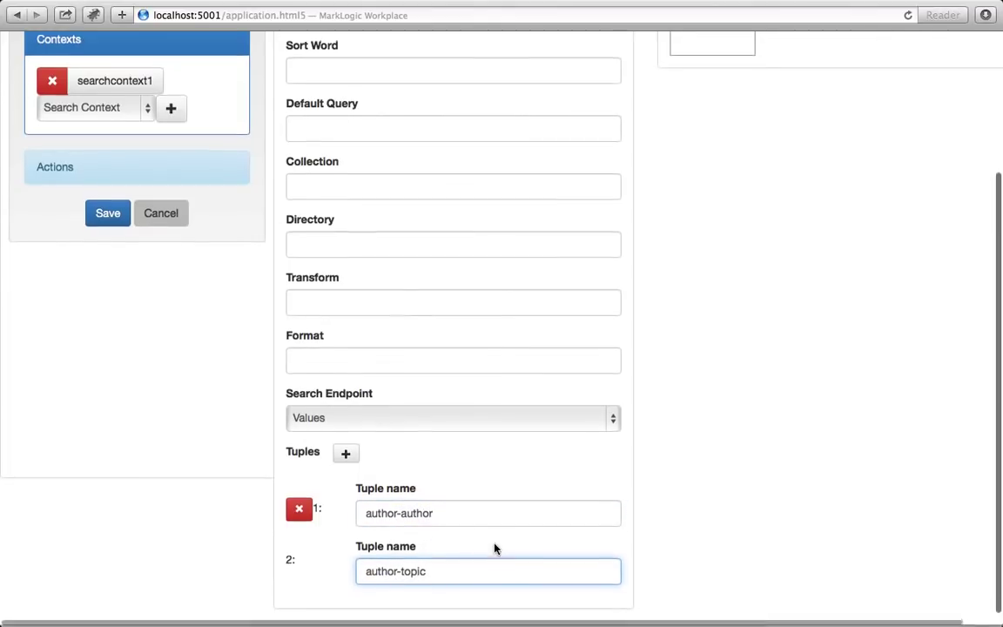
scroll(494, 546, "up", 5)
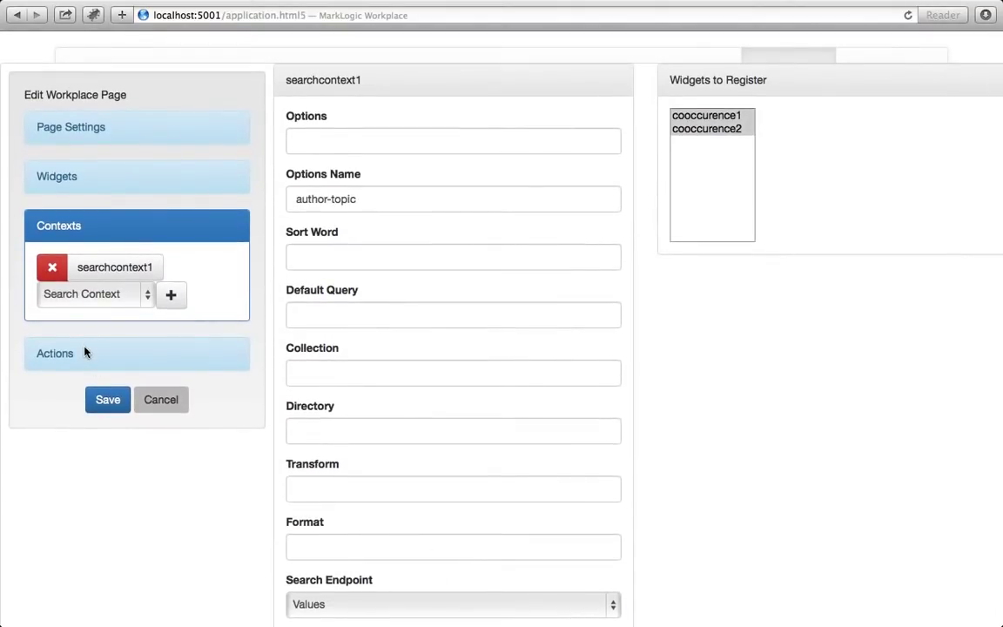
left_click(111, 406)
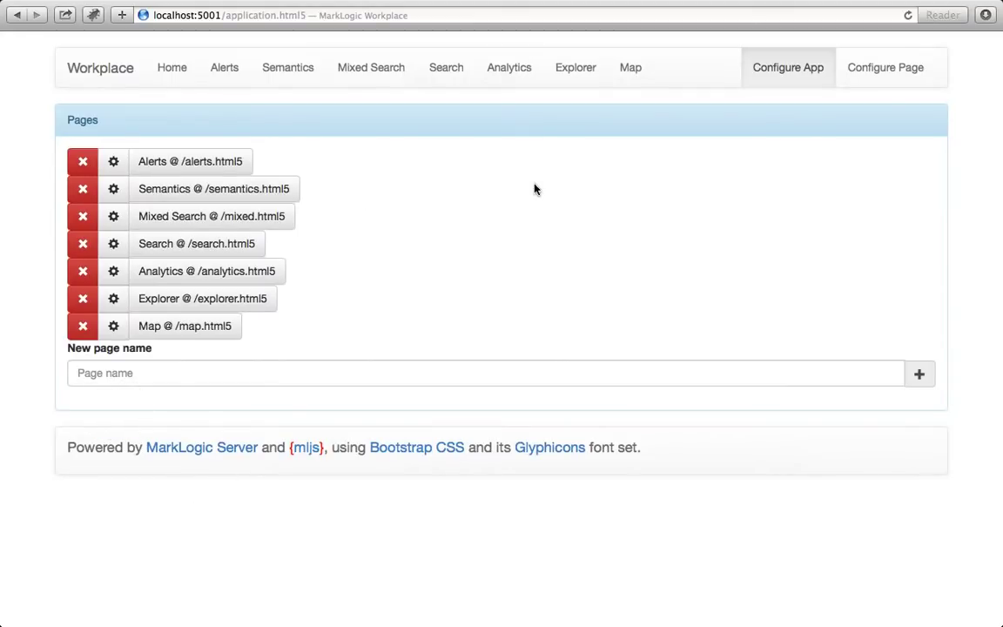
- Add an on-page-load action to the Analytics page that calls doStructuredQuery on searchcontext1, and save the page
left_click(512, 67)
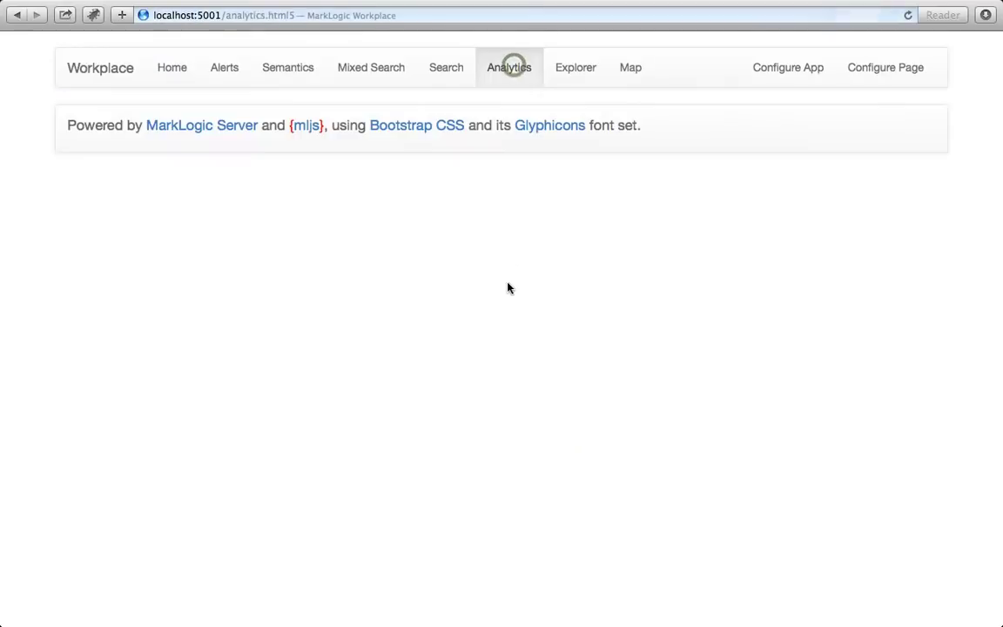
left_click(887, 70)
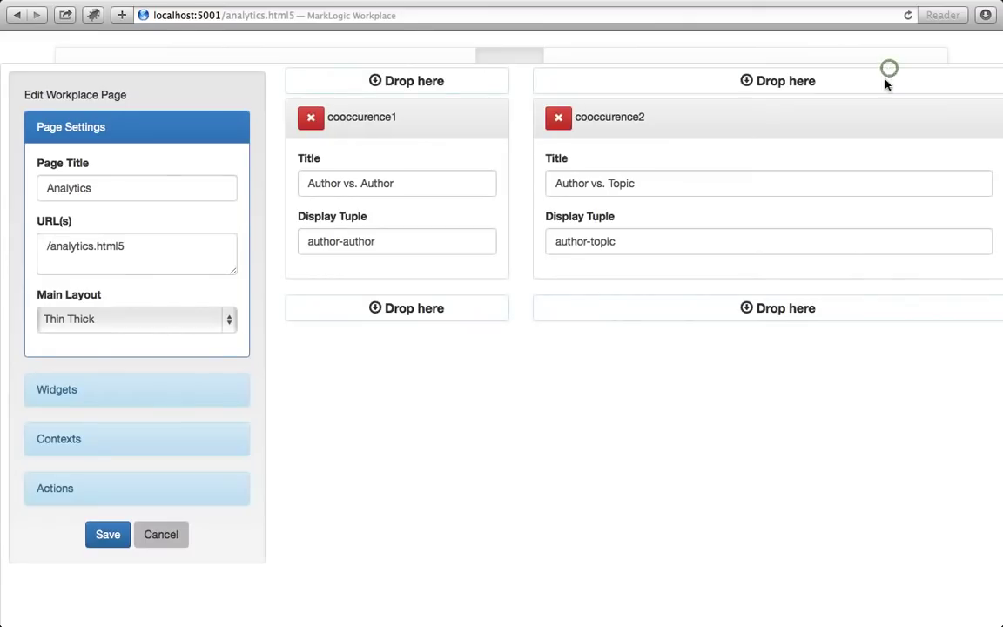
left_click(67, 484)
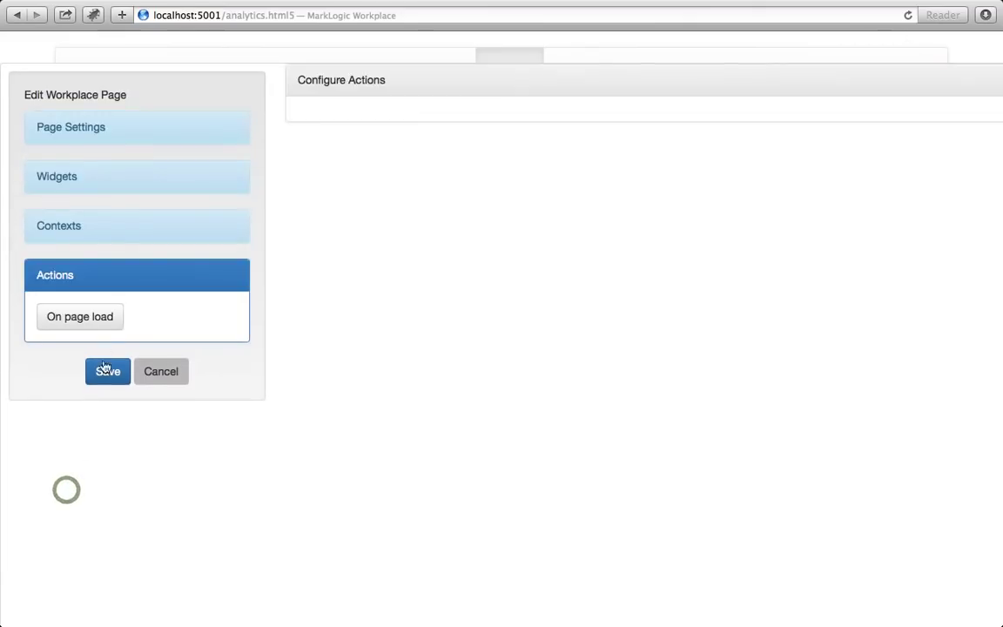
left_click(92, 314)
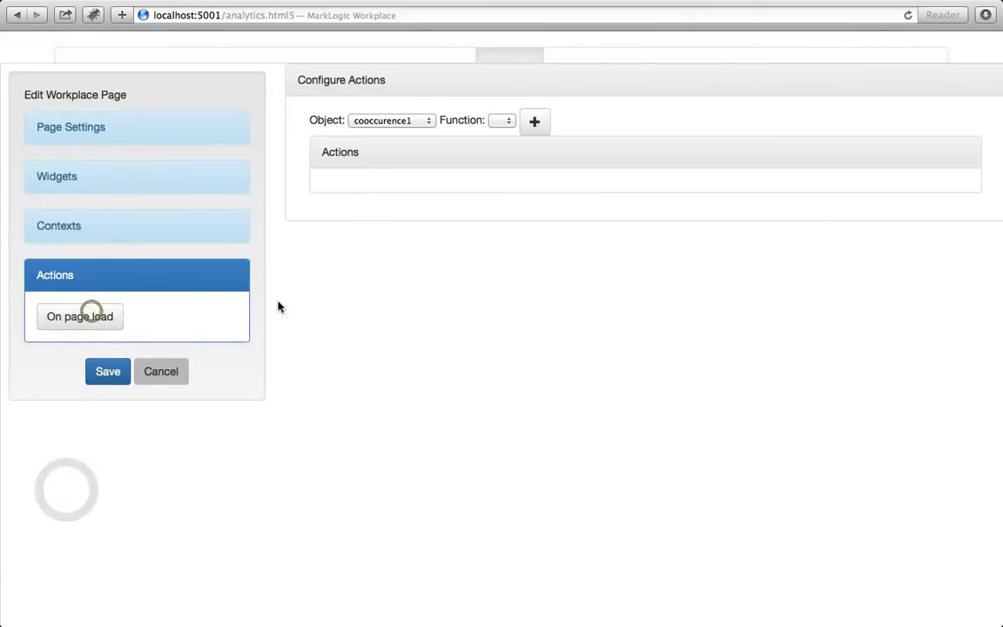
left_click(429, 119)
left_click(427, 145)
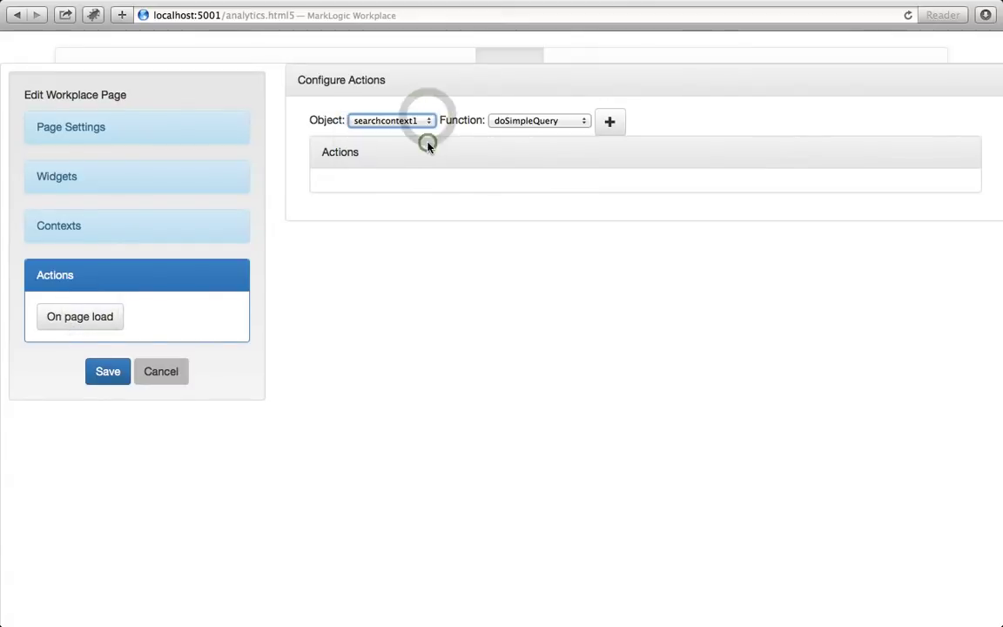
left_click(533, 121)
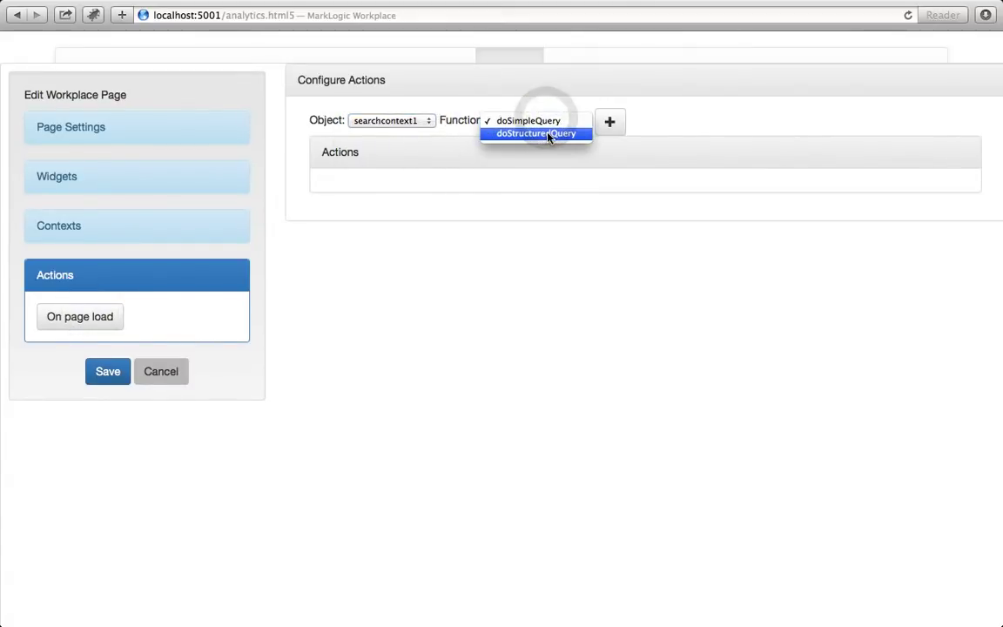
left_click(548, 133)
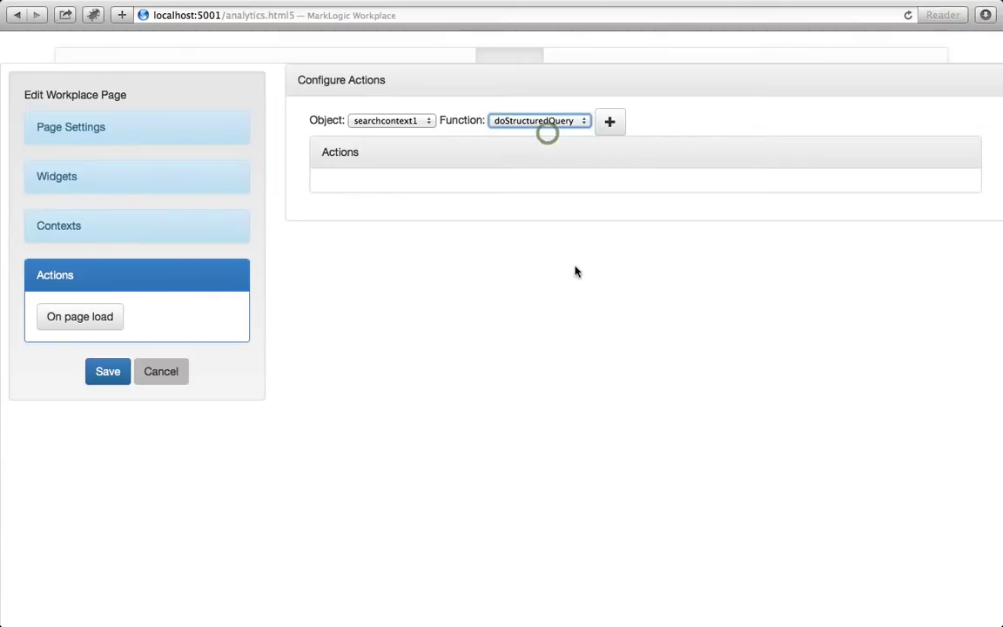
left_click(610, 122)
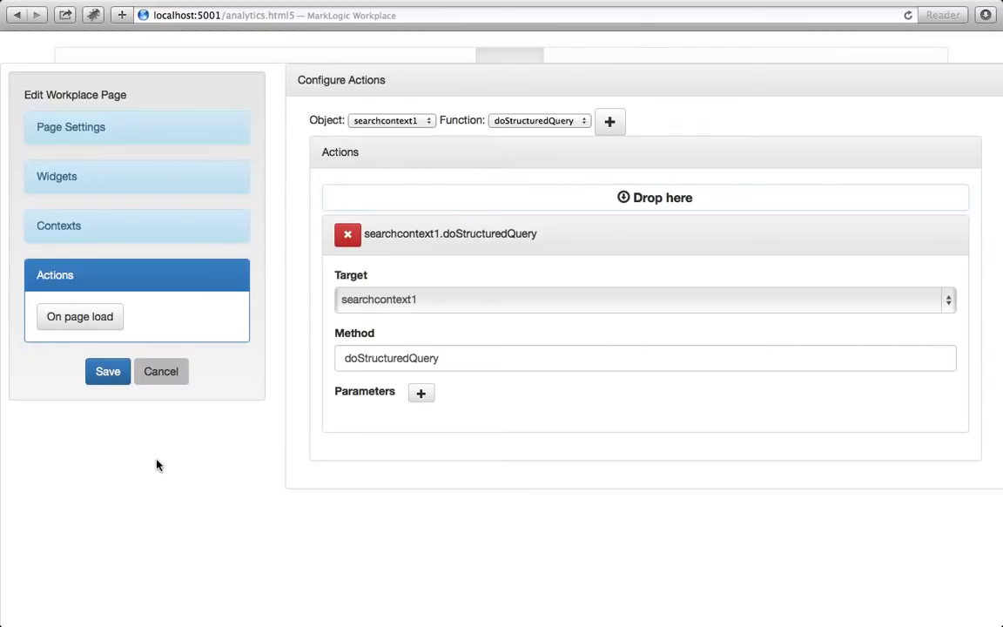
left_click(103, 373)
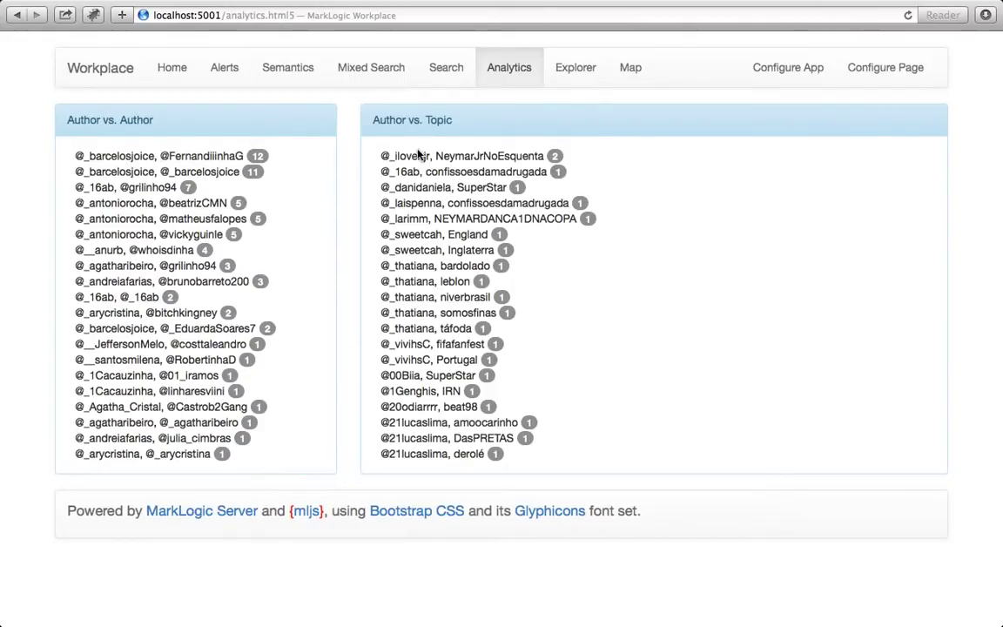
left_click(130, 159)
left_click(129, 169)
left_click(338, 184)
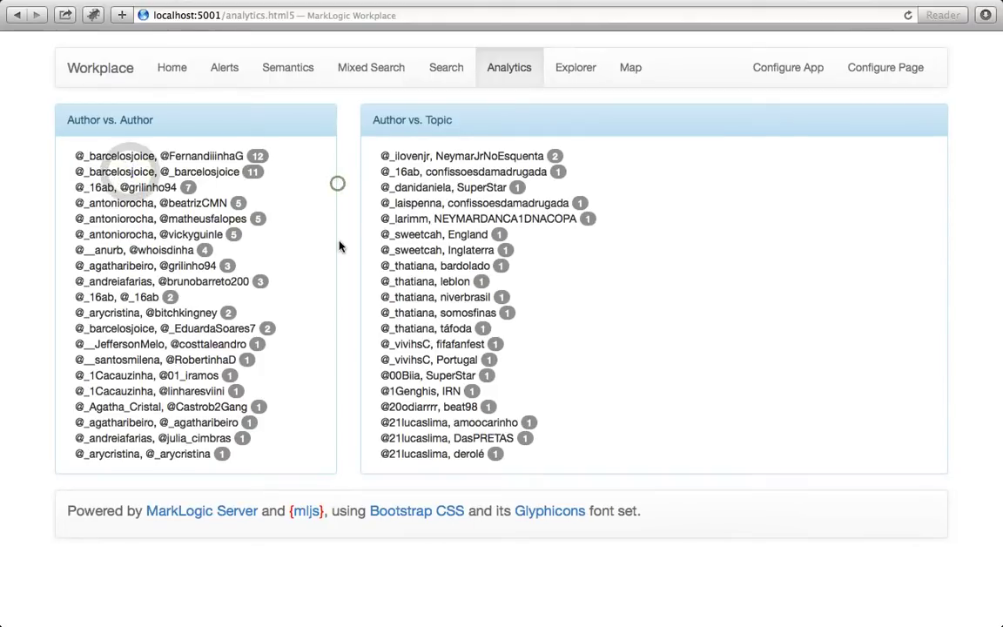
left_click(339, 239)
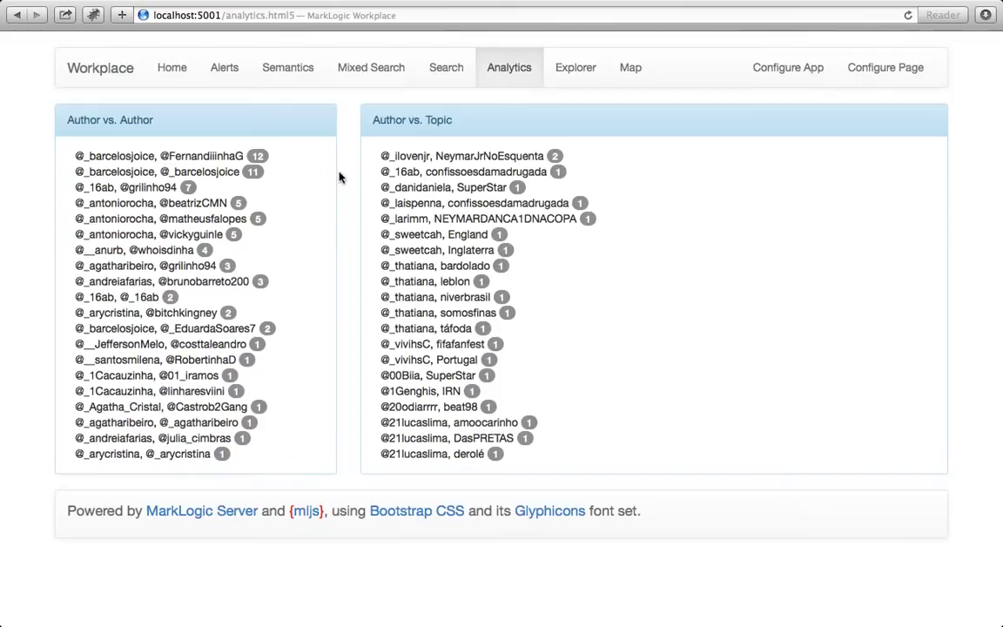
- Switch to Atom, zoom its window to fit the screen, and show the author-topic.xml search options file
key("super+Tab")
key("super+Tab")
key("super+Tab")
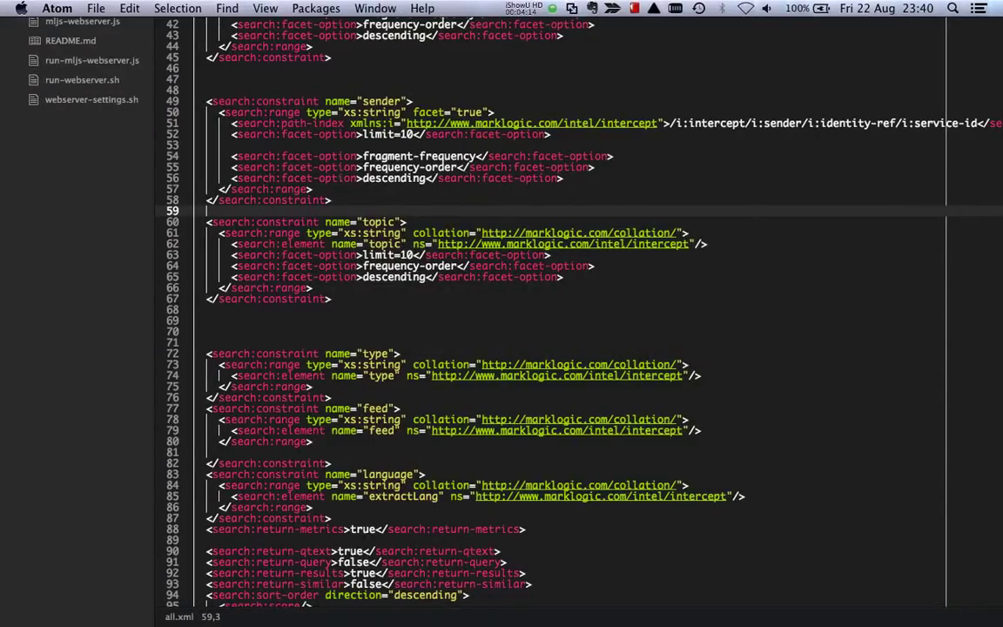
left_click(374, 8)
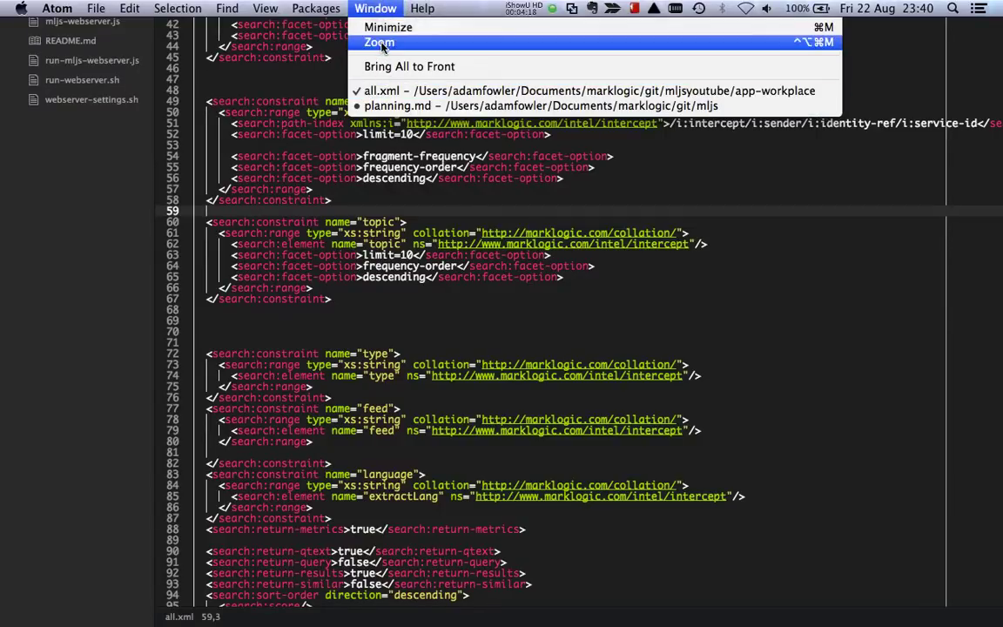
left_click(380, 42)
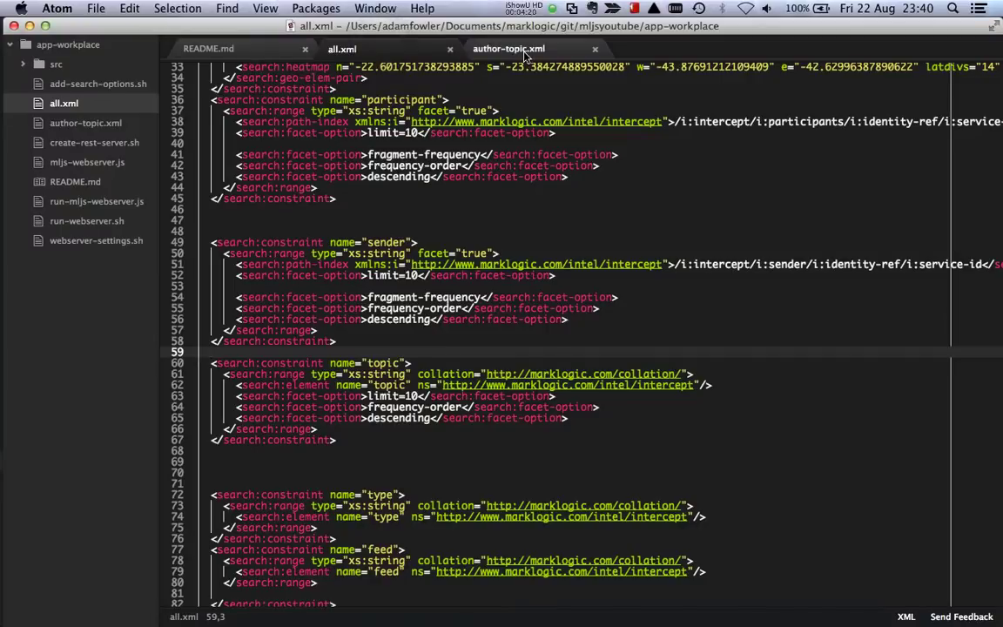
left_click(483, 49)
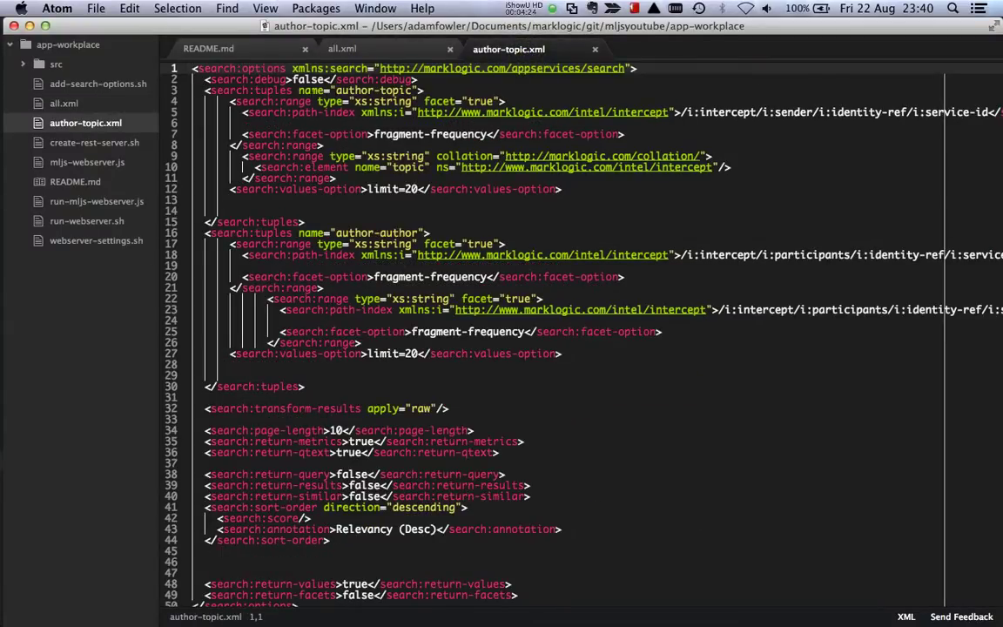
- Highlight the whole author-topic tuples definition in author-topic.xml to examine it
key("Down")
key("Down")
key("shift+Down")
key("shift+Down")
key("shift+Down")
key("shift+Down")
key("shift+Down")
key("shift+Down")
key("shift+Down")
key("shift+Down")
key("shift+Down")
key("shift+Down")
key("shift+Down")
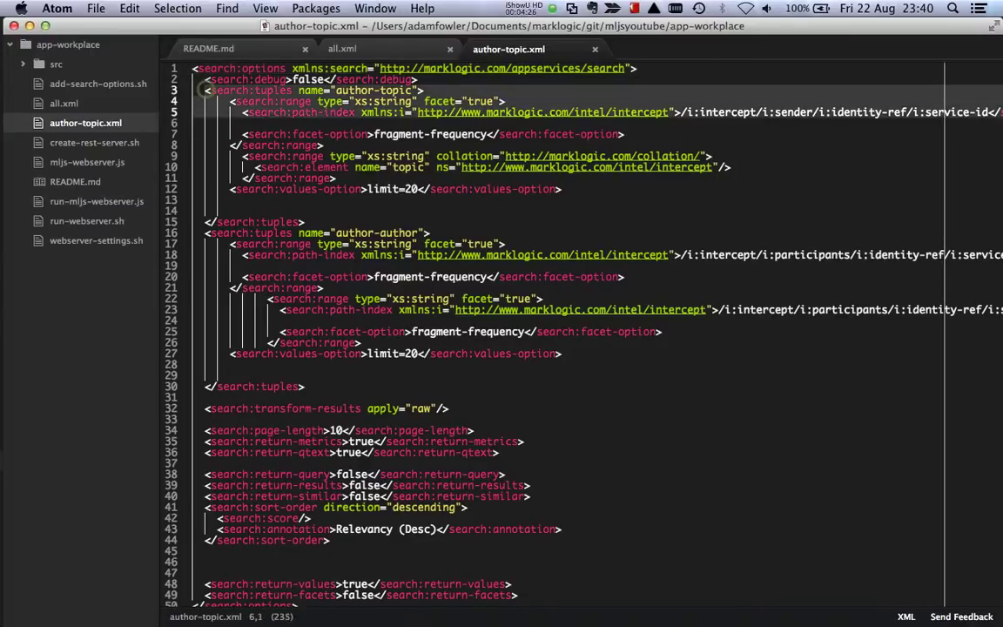
key("shift+Down")
key("shift+End")
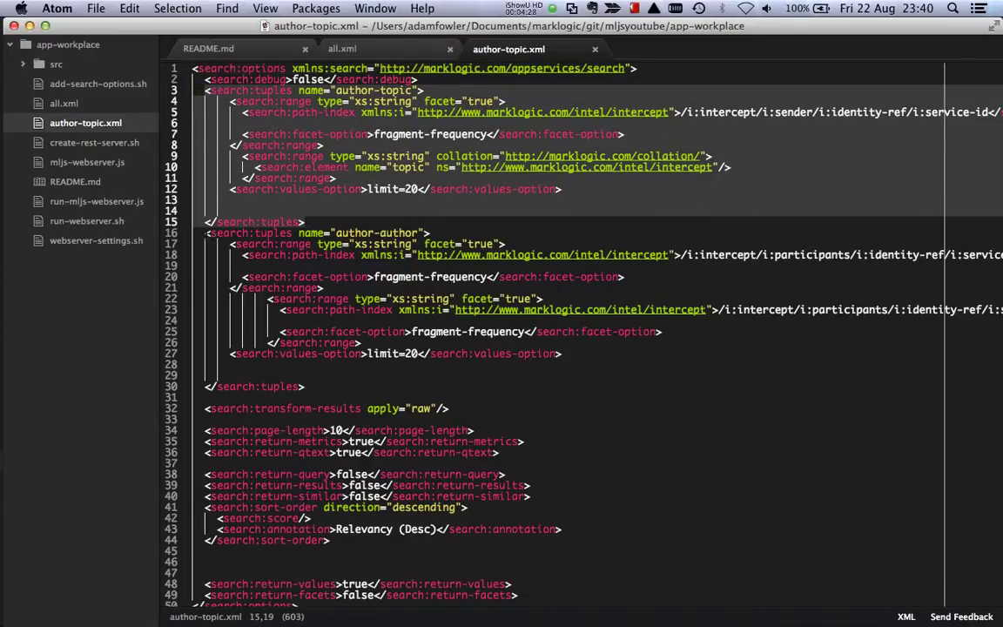
- Highlight the whole author-author tuples definition in author-topic.xml to examine it
key("Right")
key("Right")
key("shift+Down")
key("shift+Down")
key("shift+Down")
key("shift+Down")
key("shift+Down")
key("shift+Down")
key("shift+Down")
key("shift+Down")
key("shift+Down")
key("shift+Down")
key("shift+Down")
key("shift+Down")
key("shift+Down")
key("shift+Down")
key("shift+End")
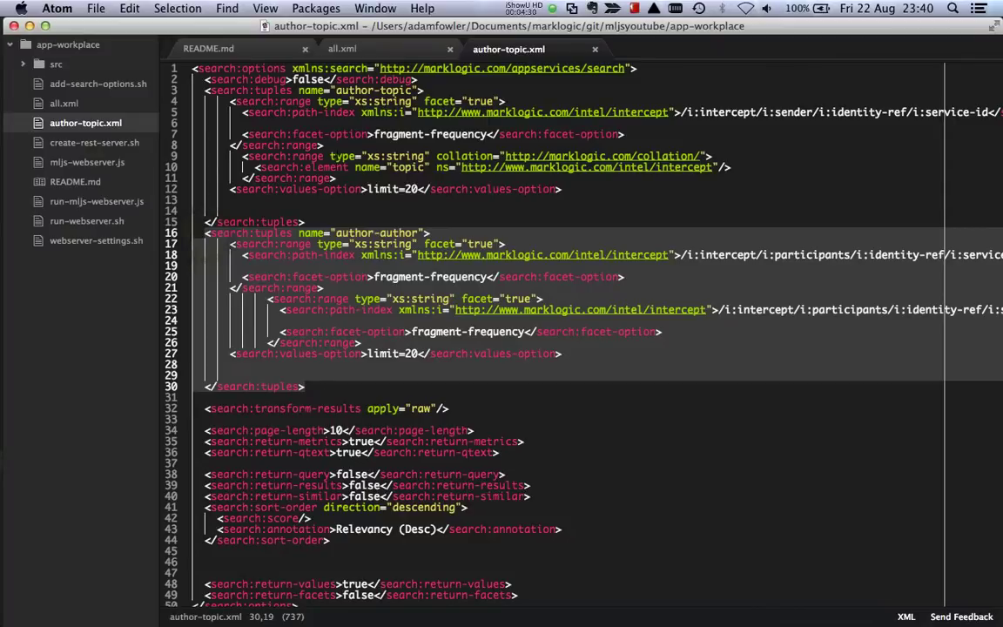
- Look through the rest of author-topic.xml and compare its tuples with the widgets on the Analytics page in Safari
left_click(339, 89)
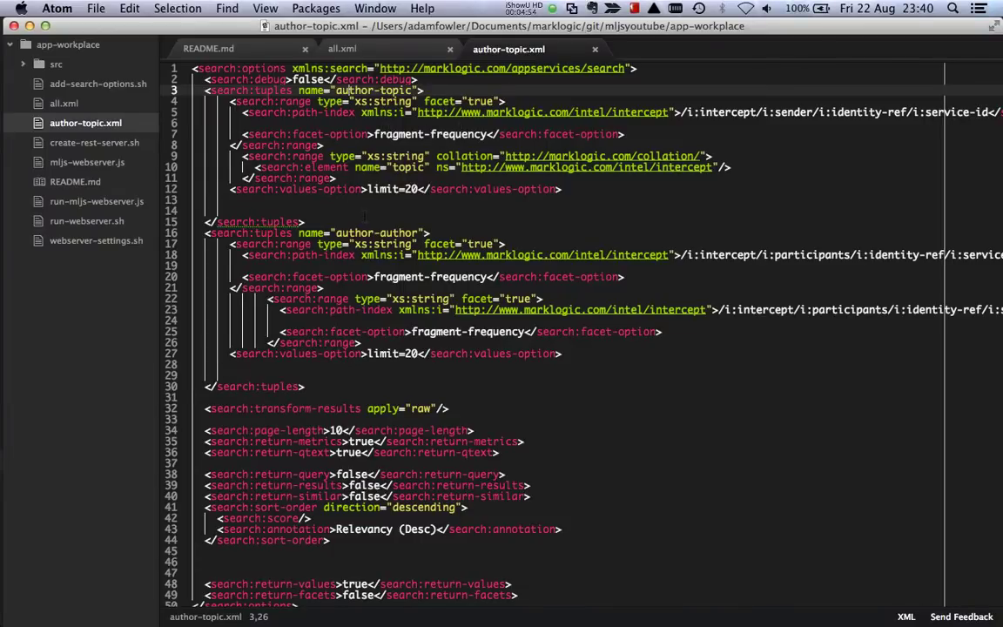
scroll(314, 81, "down", 2)
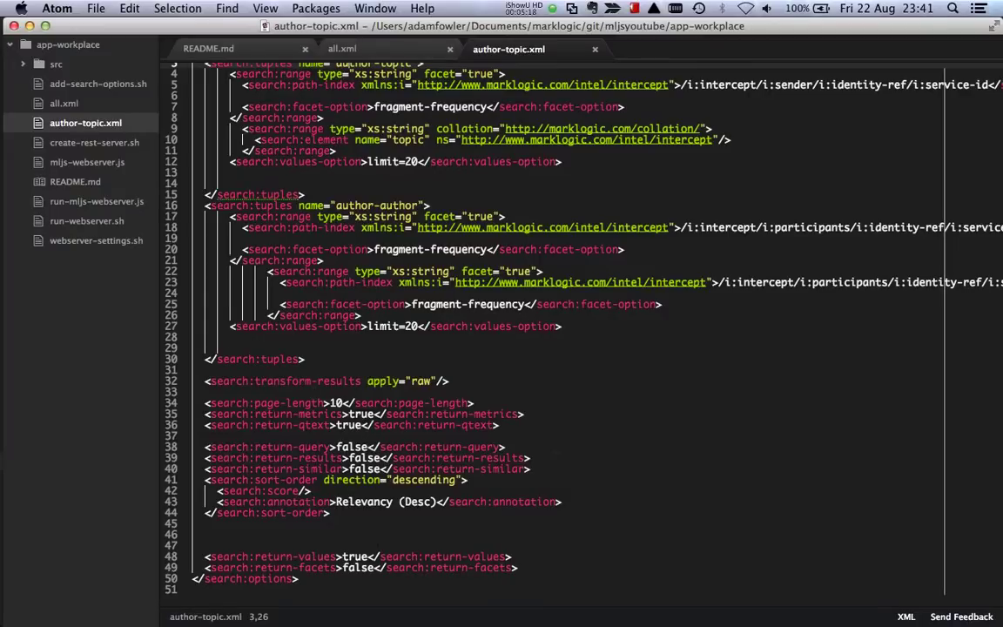
scroll(557, 331, "up", 2)
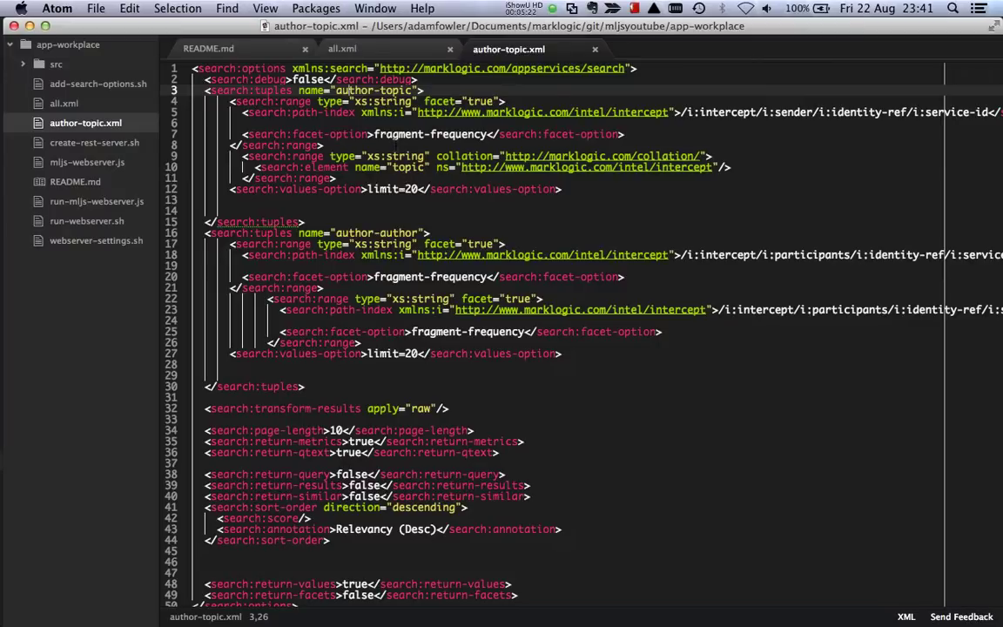
key("super+Tab")
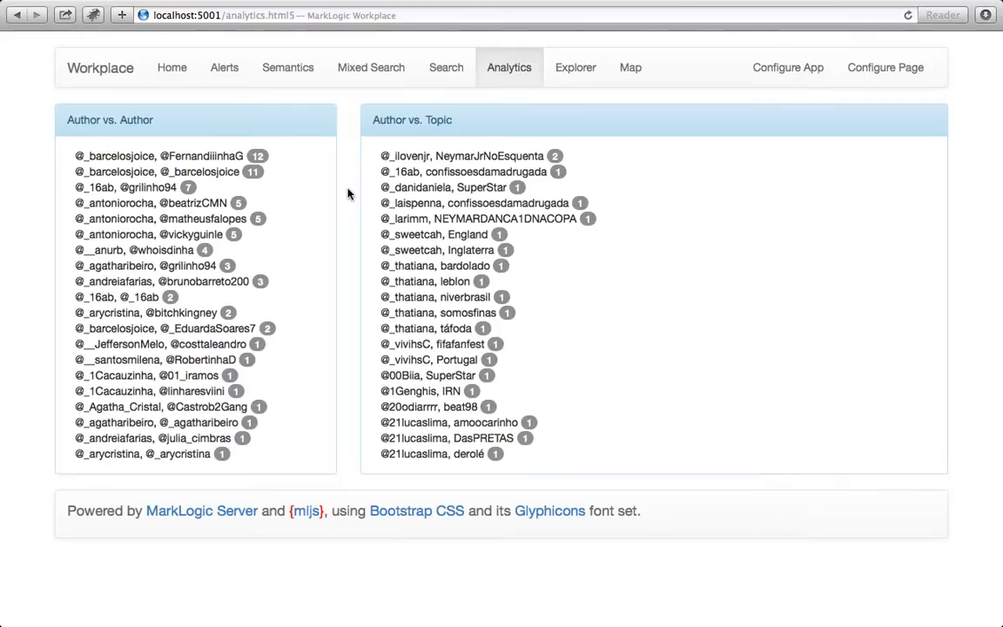
key("super+Tab")
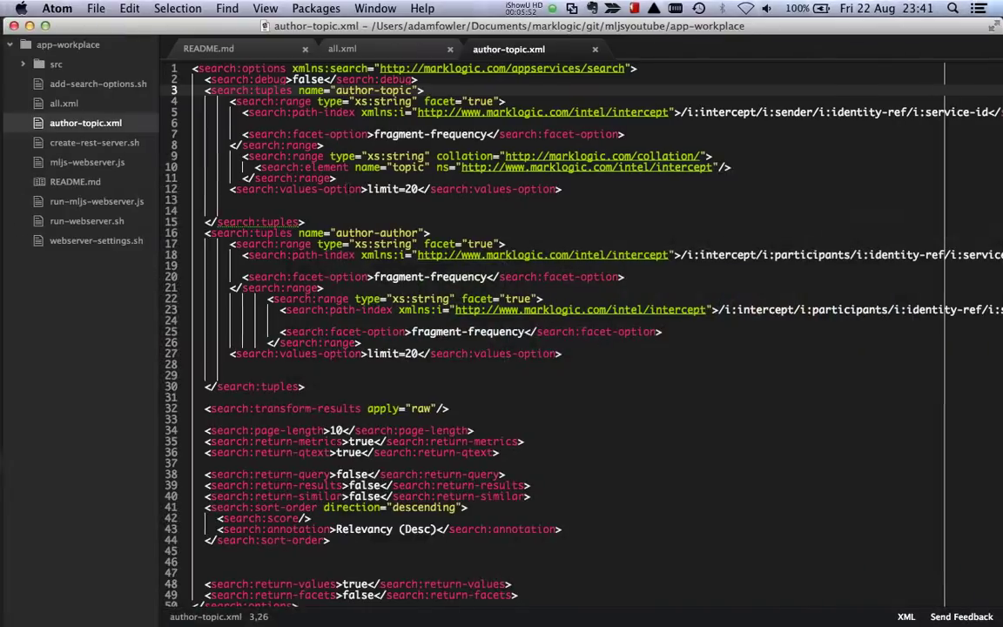
- Show all.xml and examine the frequency-order and descending facet options of the sender constraint
left_click(57, 104)
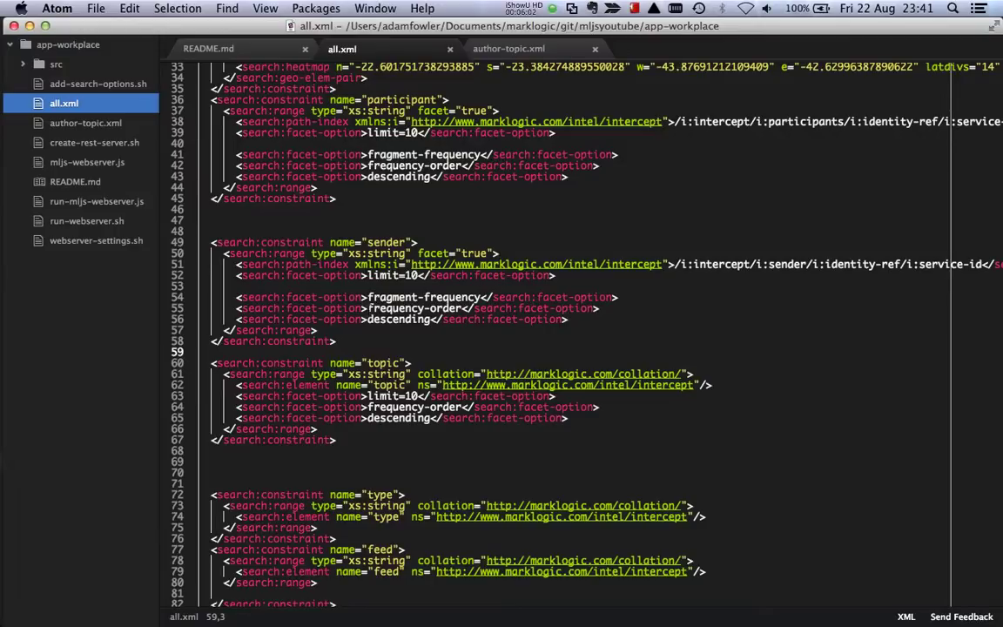
left_click_drag(369, 308, 457, 308)
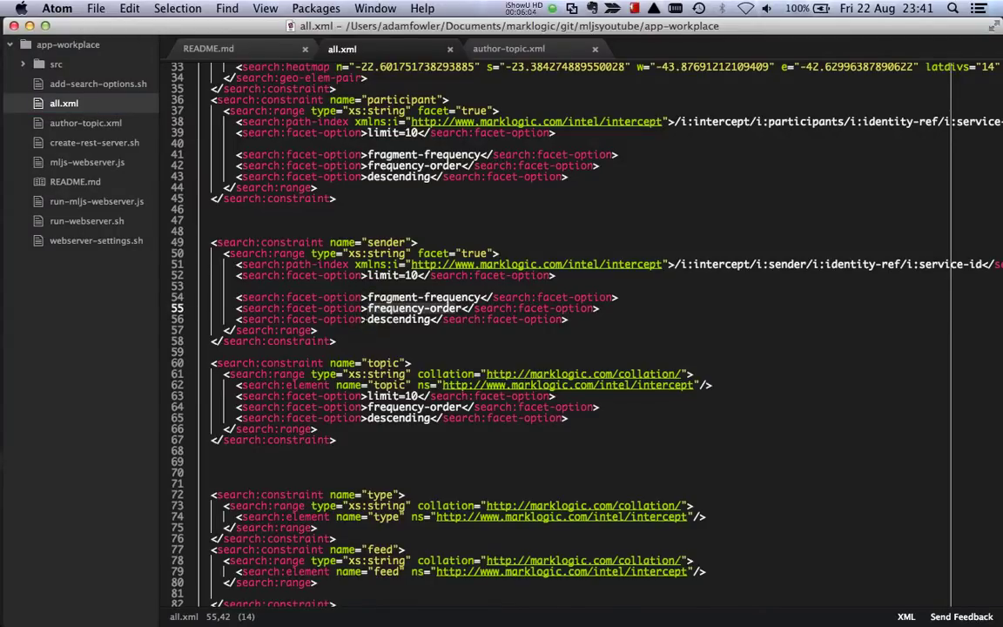
left_click_drag(368, 319, 430, 319)
left_click(445, 330)
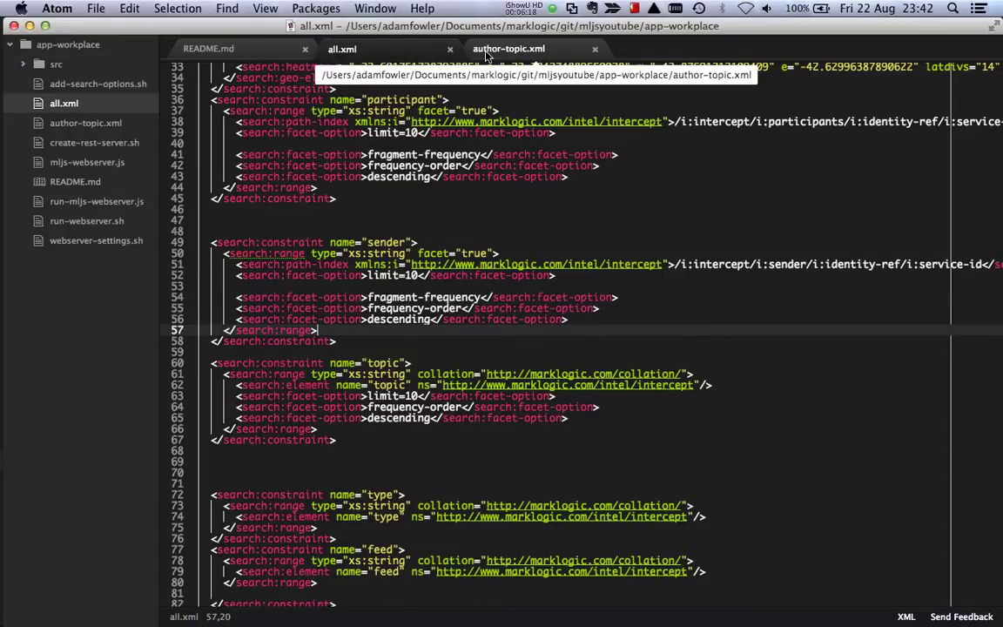
- Switch to iTerm, recall the command ./add-search-options.sh all all.xml xml, list the folder's files, and reposition the terminal window
key("super+Tab")
key("super+Tab")
key("super+Tab")
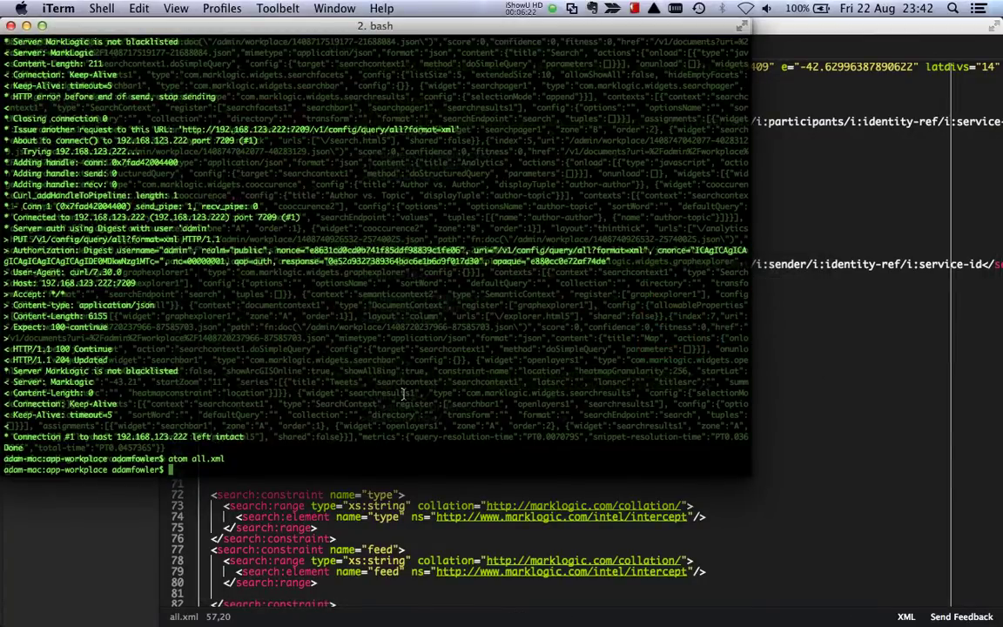
key("Up")
key("Up")
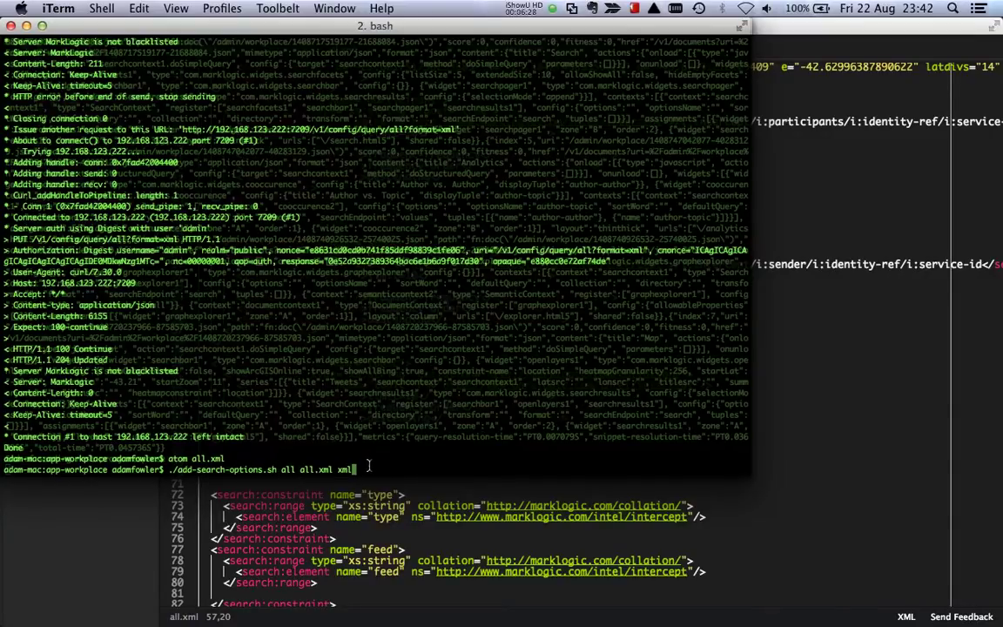
key("Return")
type("ls")
key("Return")
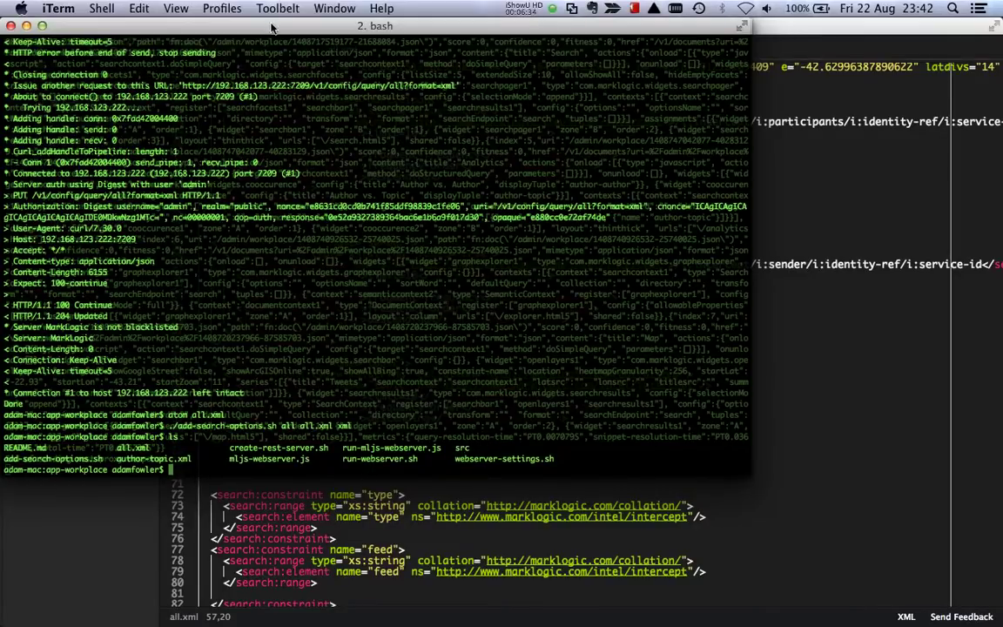
left_click_drag(252, 25, 291, 119)
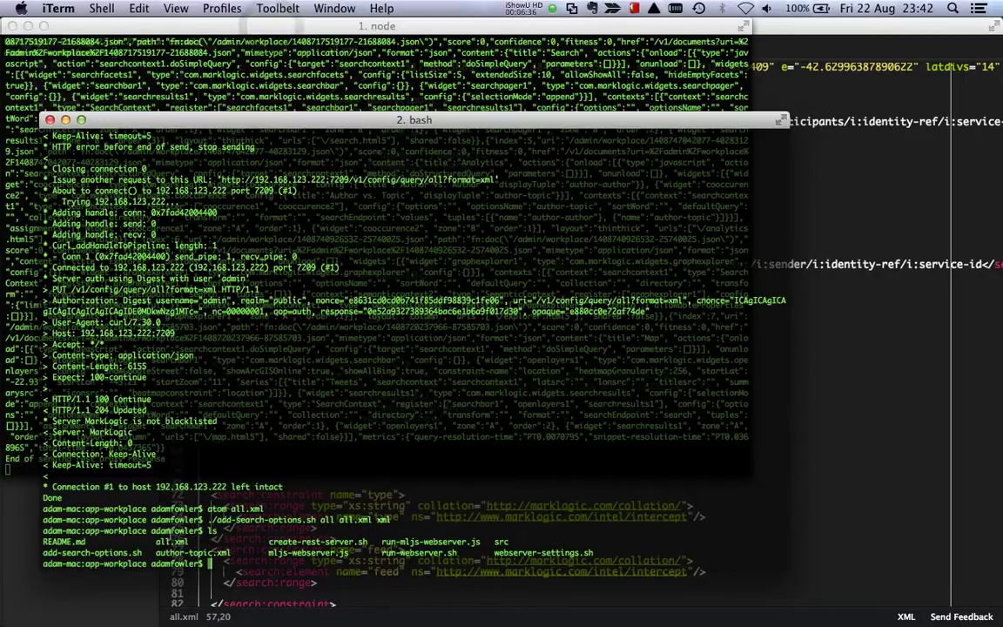
left_click_drag(297, 121, 500, 54)
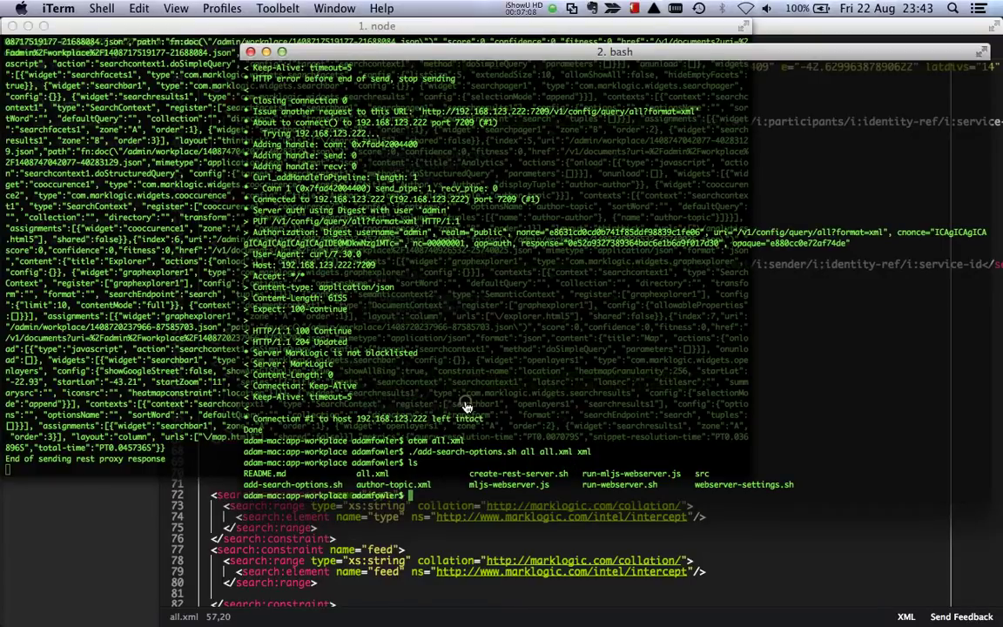
- Switch back to Safari and add a second Search Context to the Analytics page
key("super+Tab")
key("super+Tab")
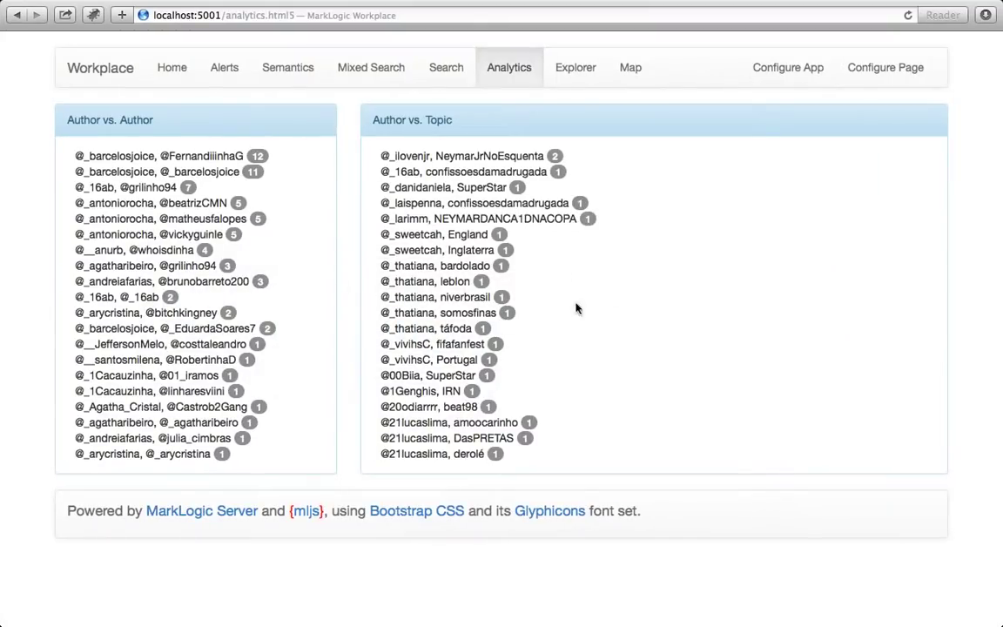
left_click(885, 69)
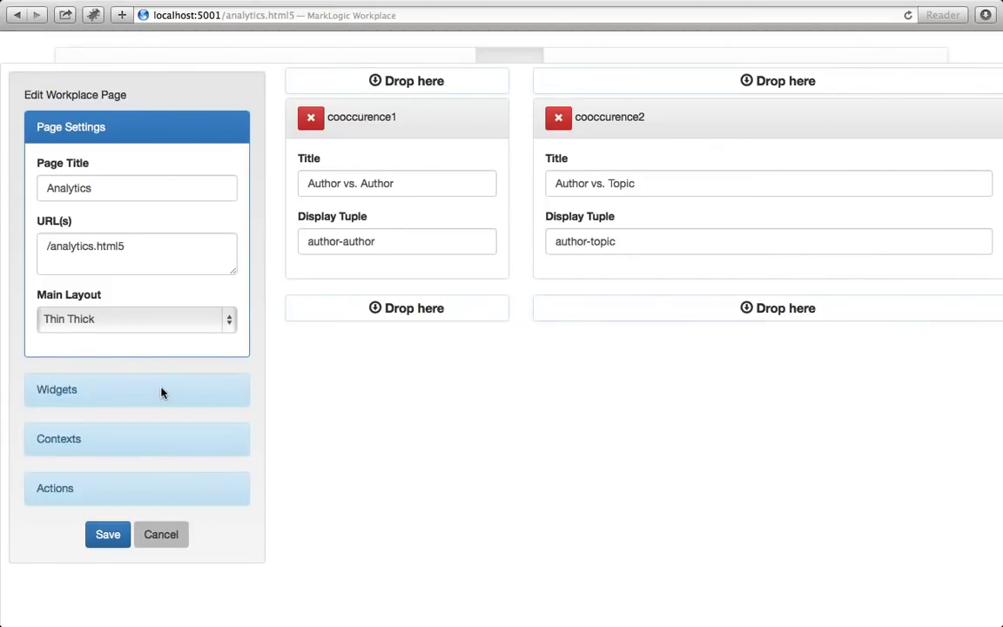
left_click(150, 439)
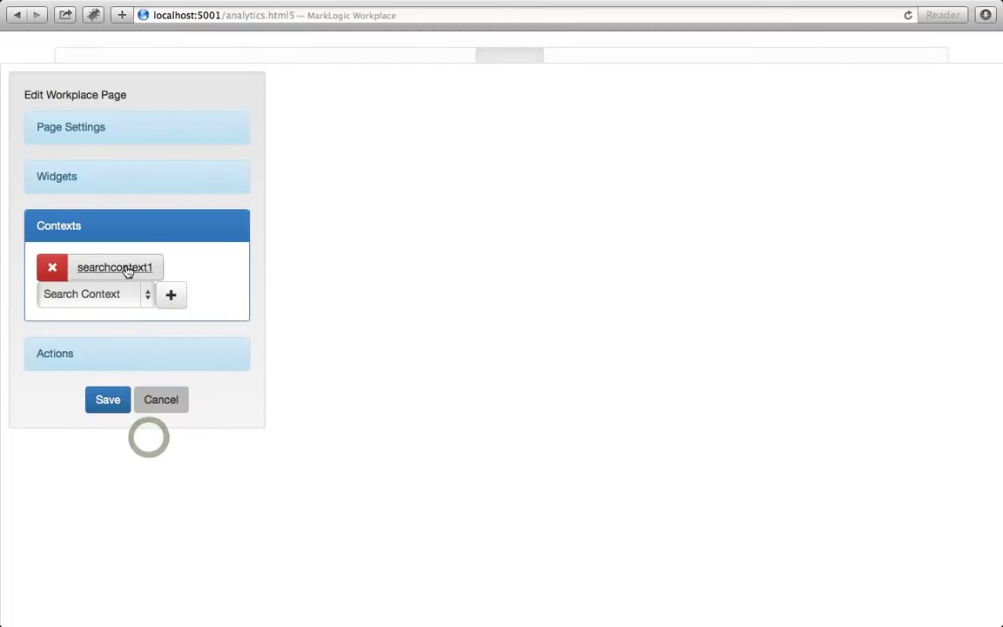
left_click(171, 295)
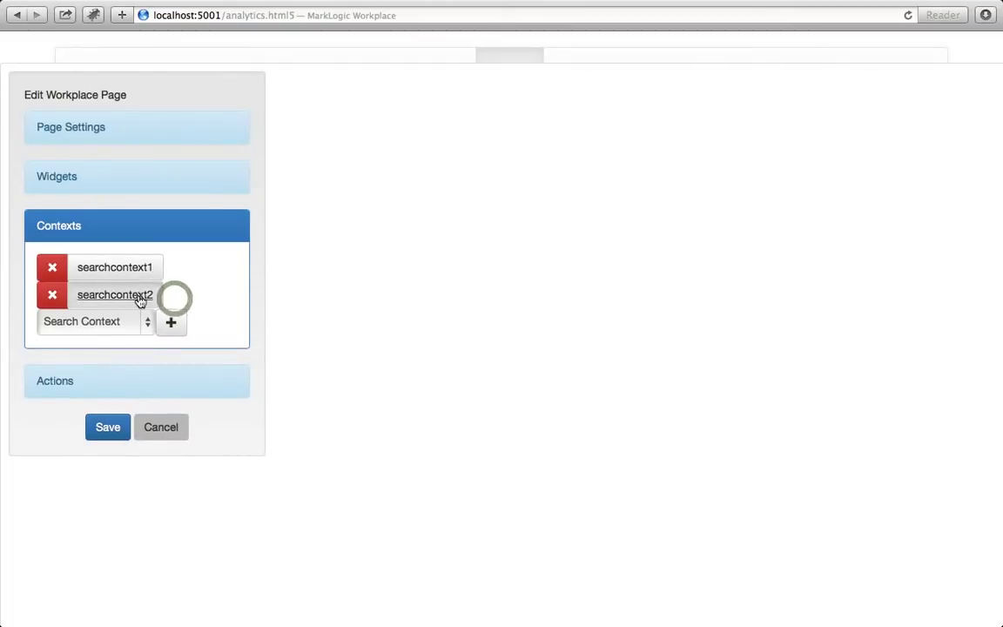
- Show the settings of searchcontext2 and look through its options, search endpoint, tuples and widgets to register
left_click(139, 296)
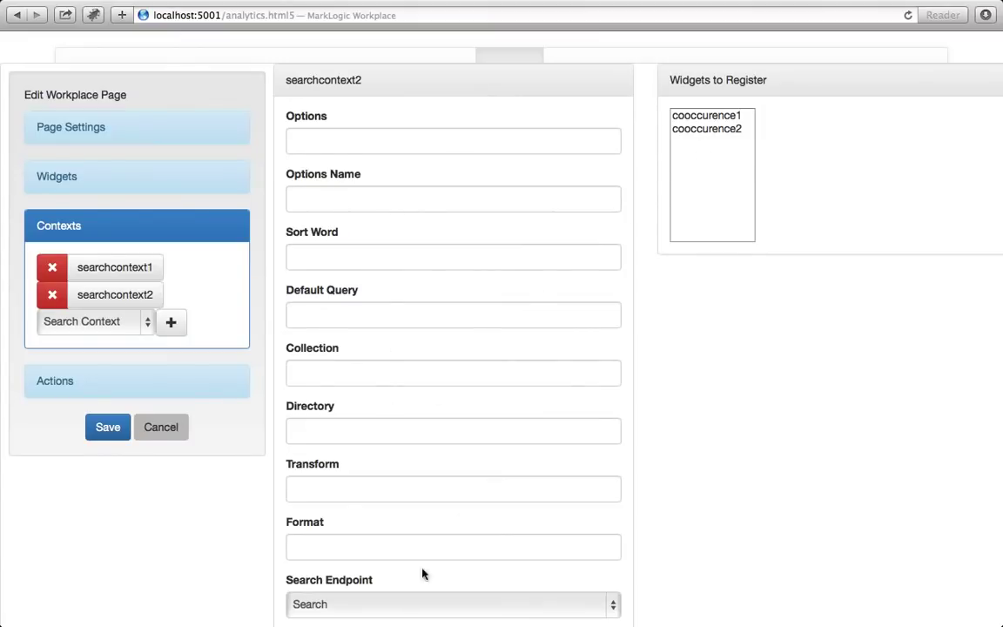
scroll(328, 548, "down", 2)
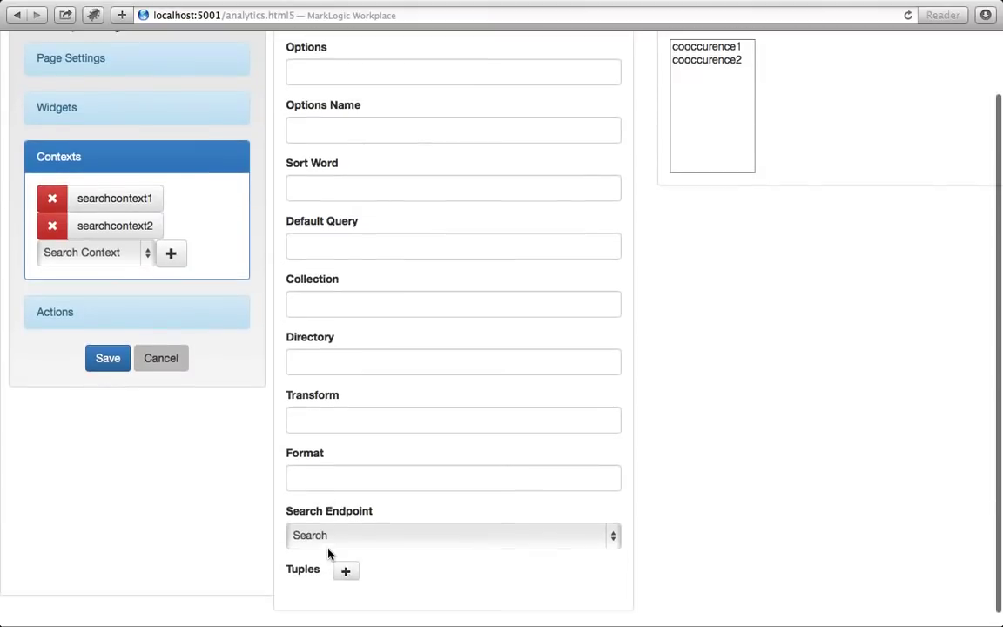
scroll(329, 547, "up", 2)
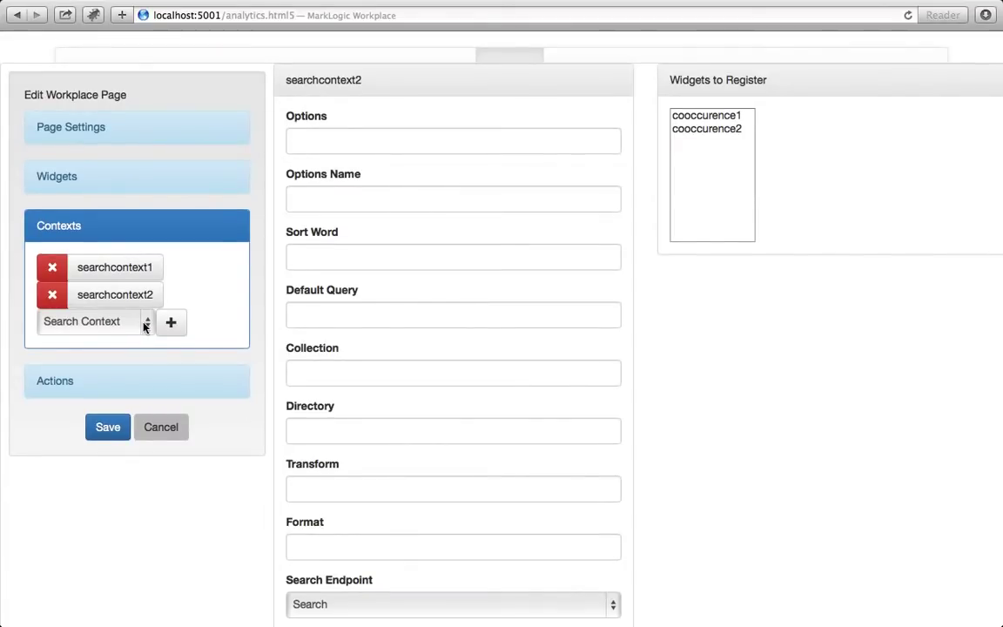
- Add a HighCharts widget below the Author vs. Topic widget and give it the chart title Top Topics
left_click(92, 174)
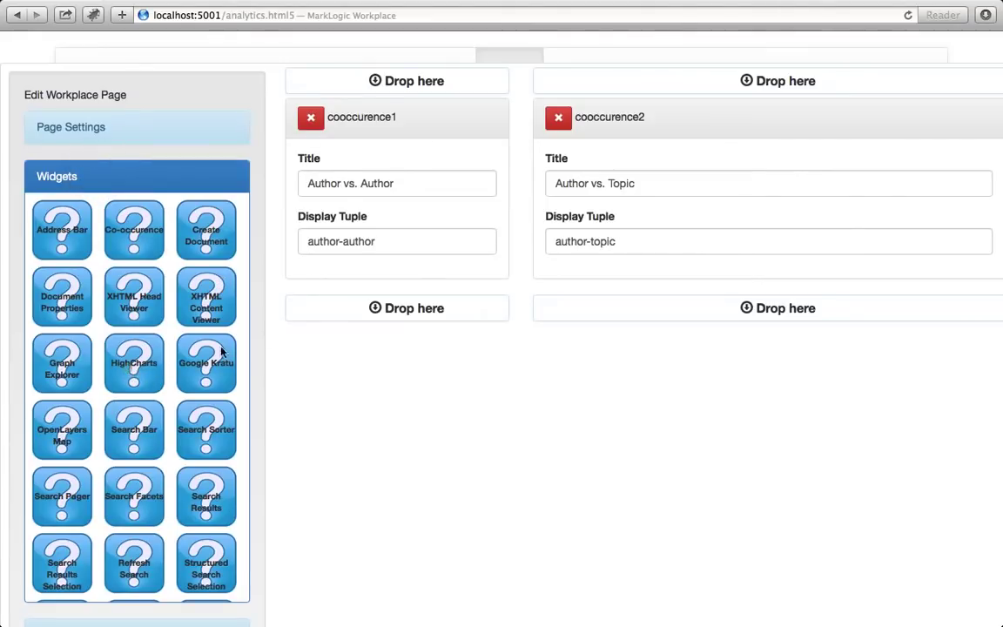
left_click_drag(131, 365, 598, 314)
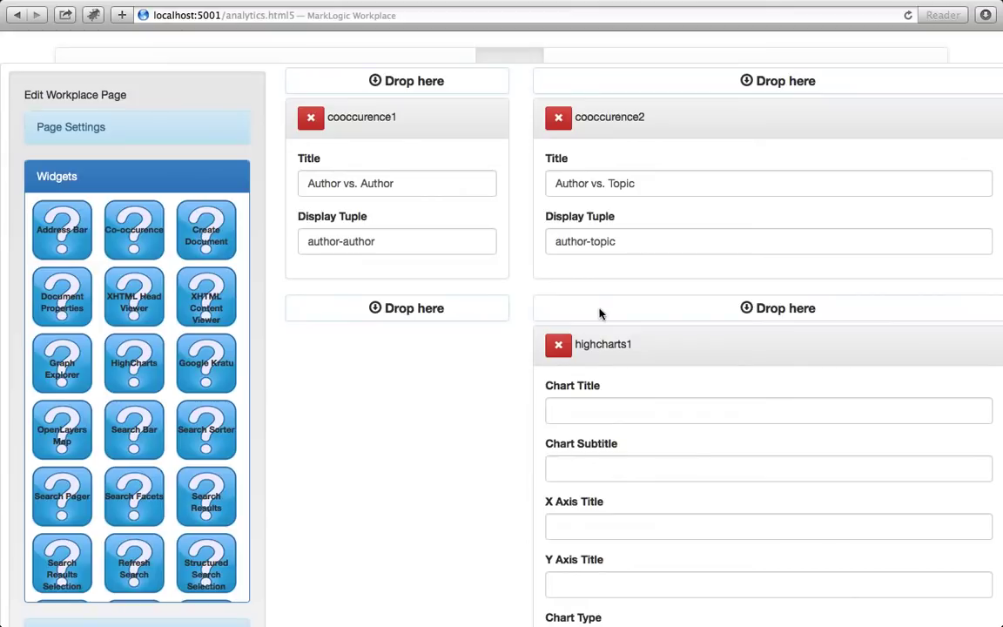
scroll(692, 448, "down", 3)
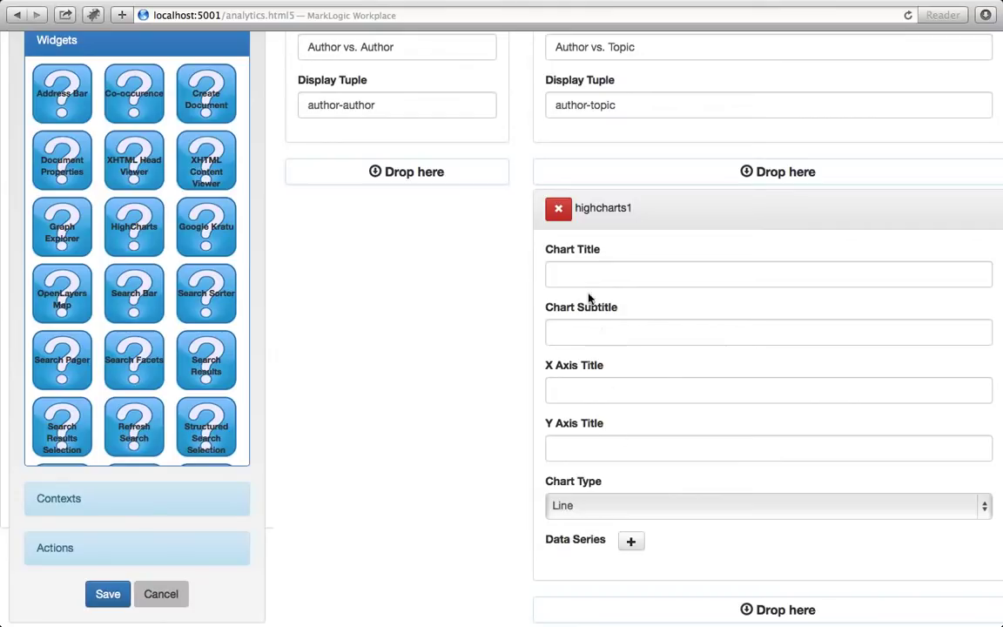
left_click(576, 267)
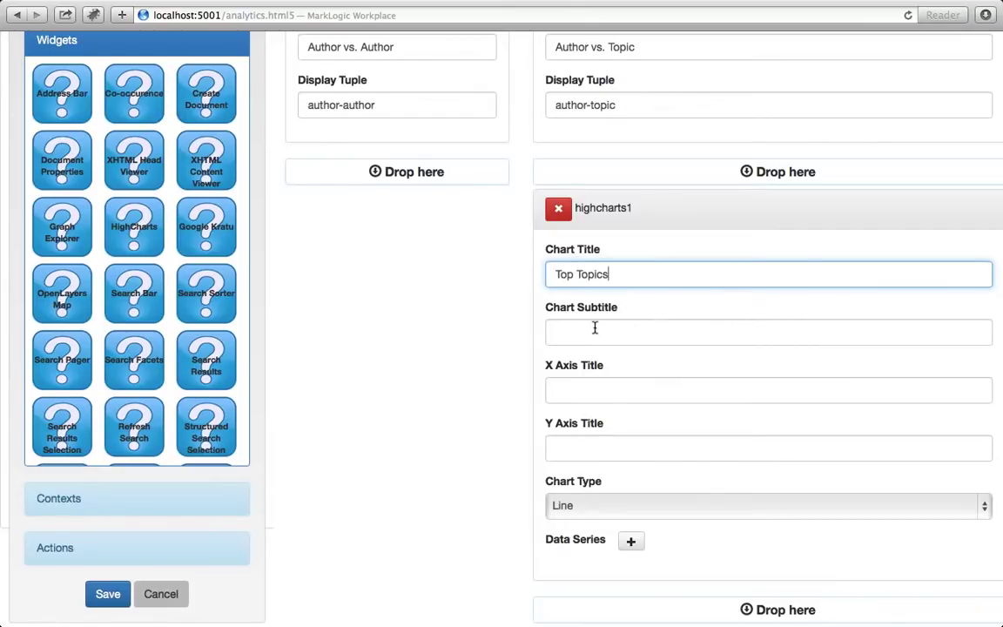
- Title the Top Topics chart's X axis Topic and its Y axis Count, and set the chart type to Column
left_click(596, 399)
type("Topic")
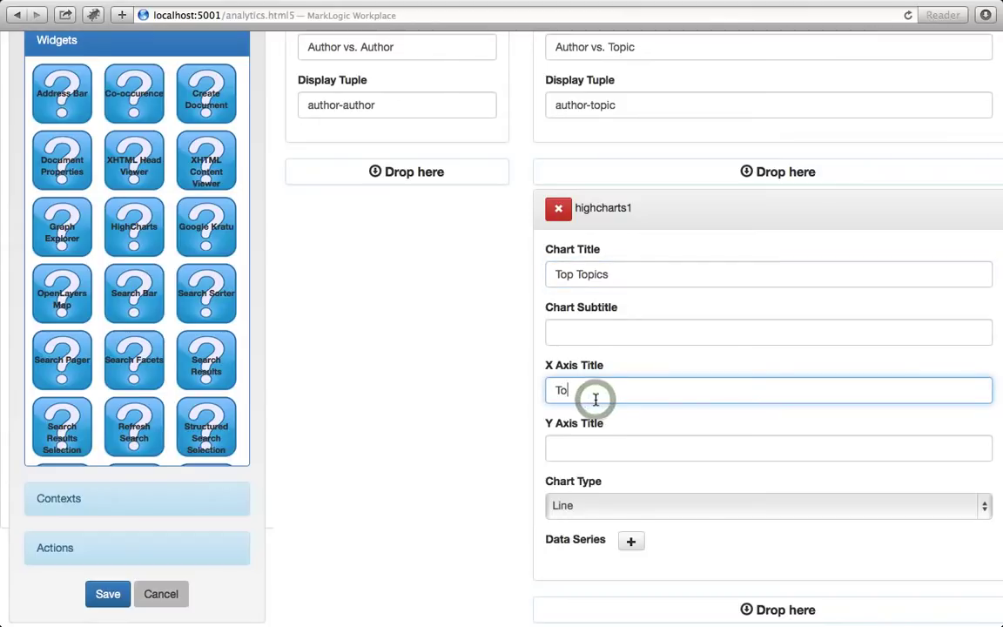
left_click(593, 447)
type("Count")
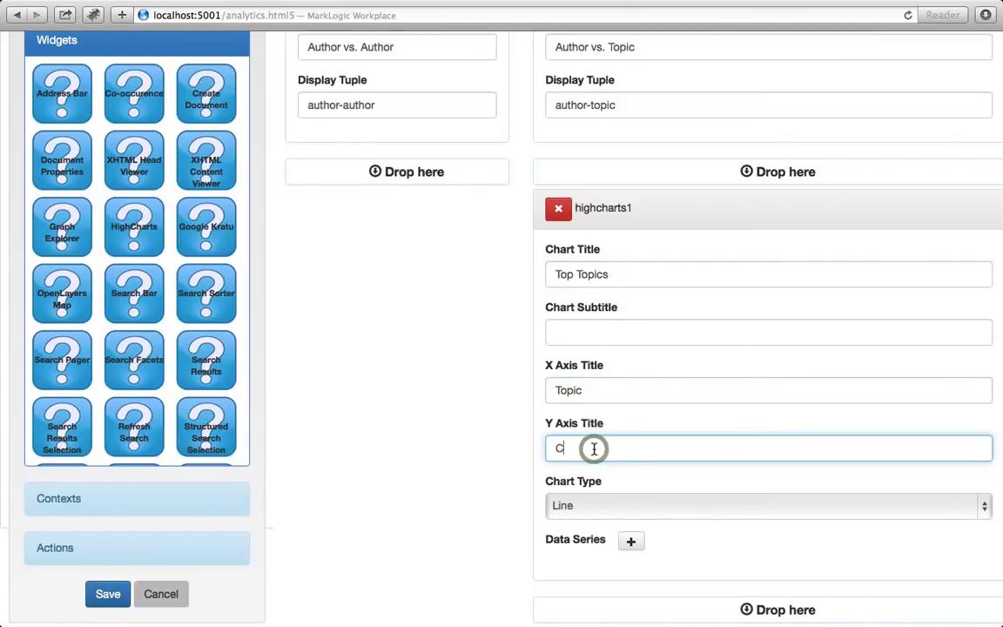
left_click(585, 501)
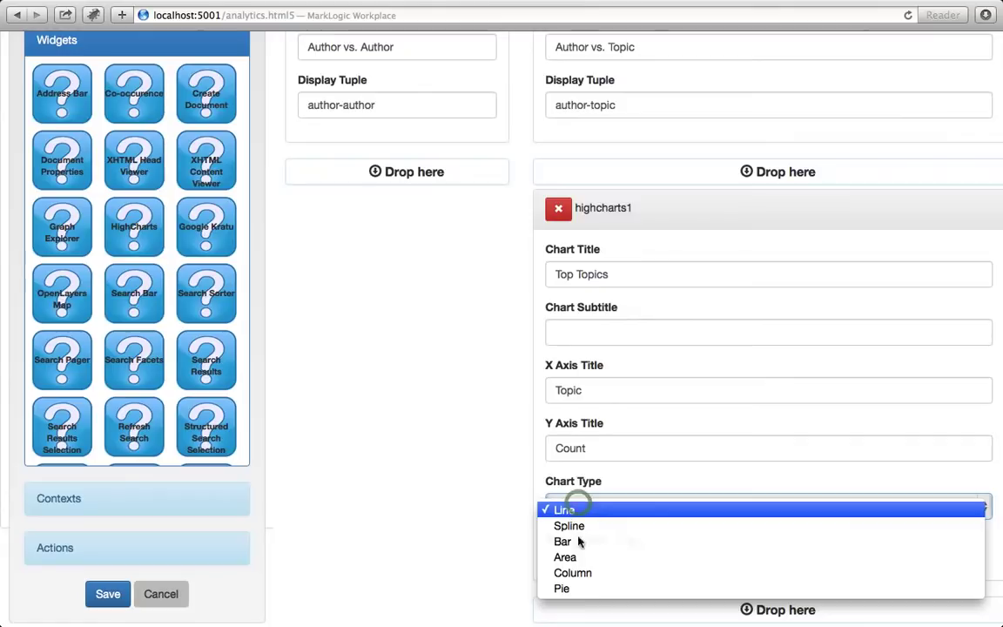
left_click(579, 573)
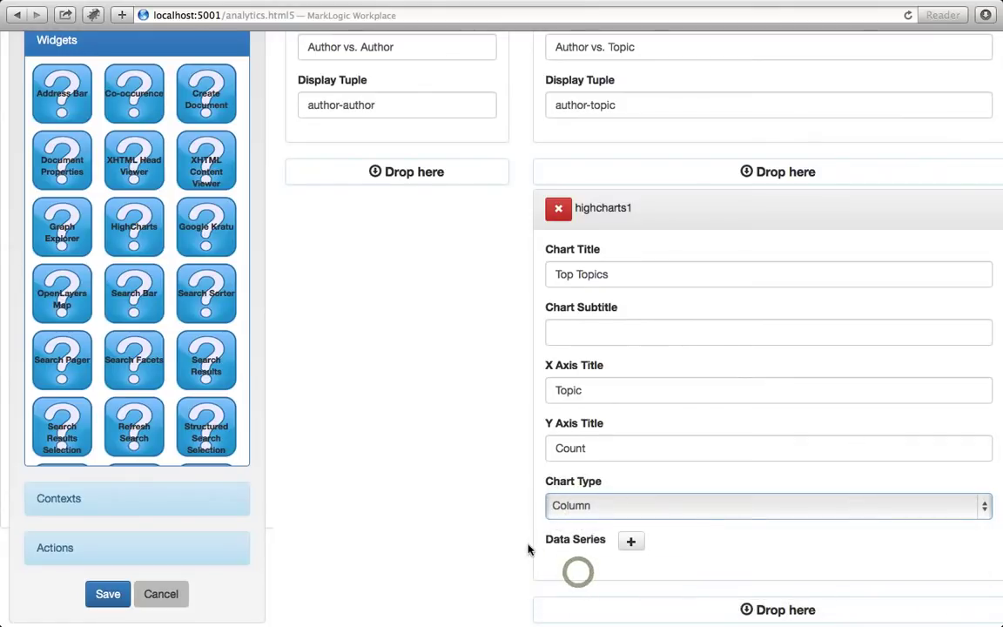
- Add a data series to the Top Topics chart, with a Fixed value name source of Topics
left_click(631, 543)
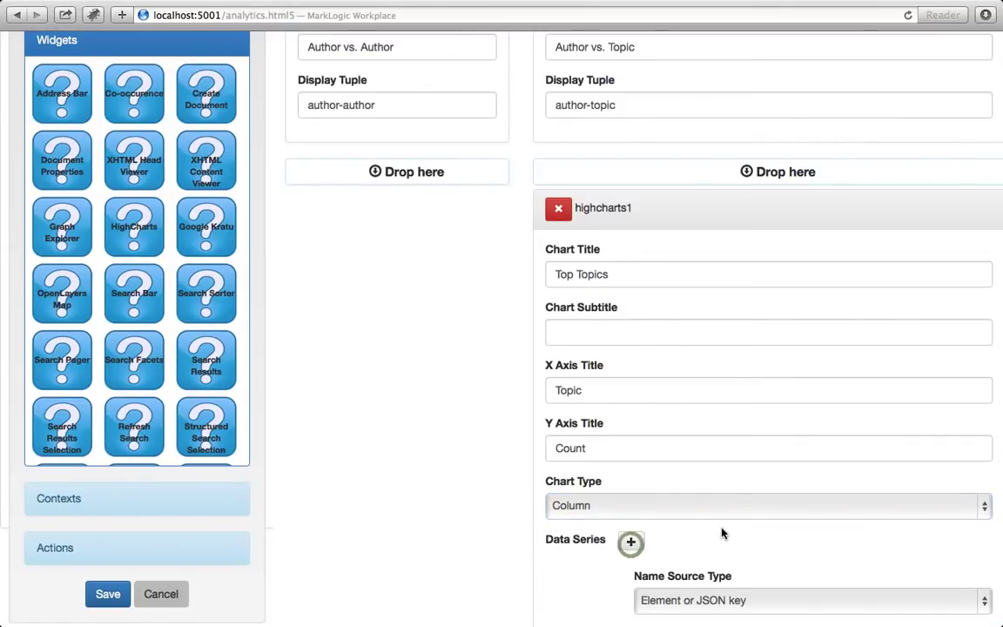
scroll(721, 533, "down", 5)
scroll(721, 531, "down", 2)
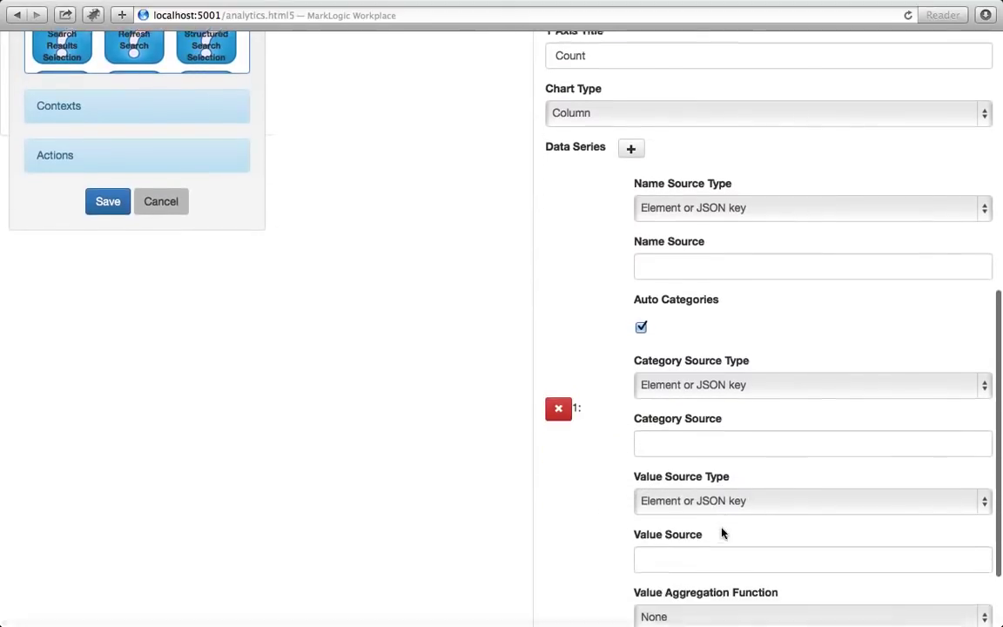
left_click(686, 205)
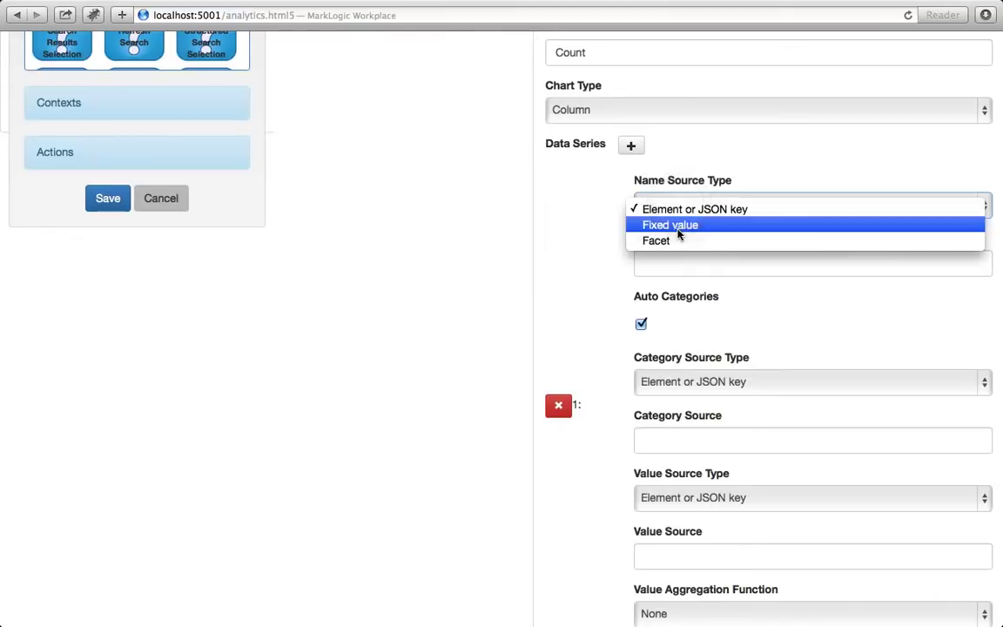
left_click(679, 224)
left_click(674, 267)
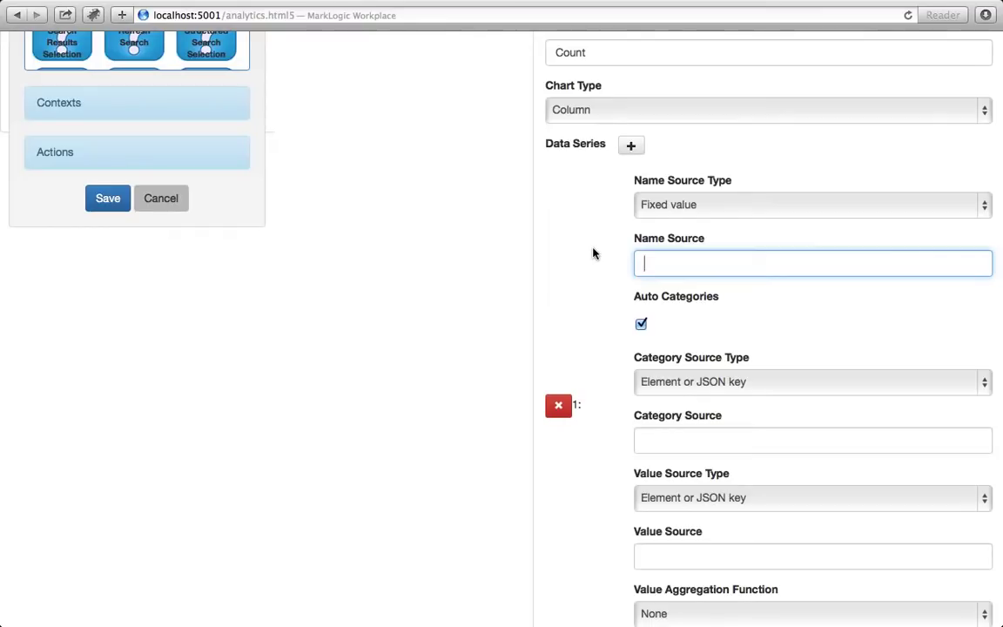
type("Topics")
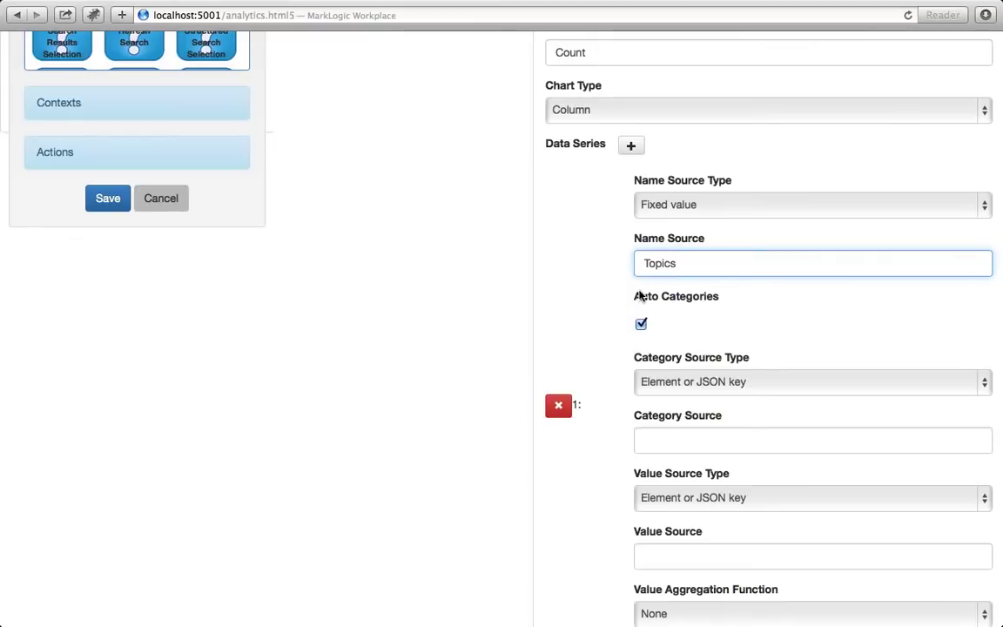
- Set the series' category source to the Facet topic and shorten its name source to Topic
left_click(661, 390)
left_click(663, 403)
left_click(661, 443)
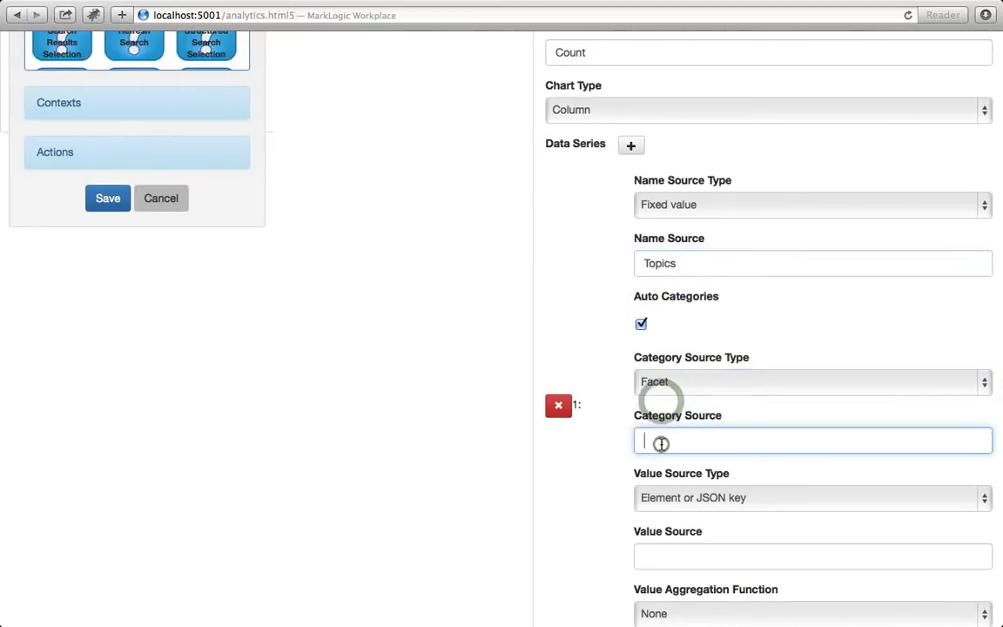
type("topics")
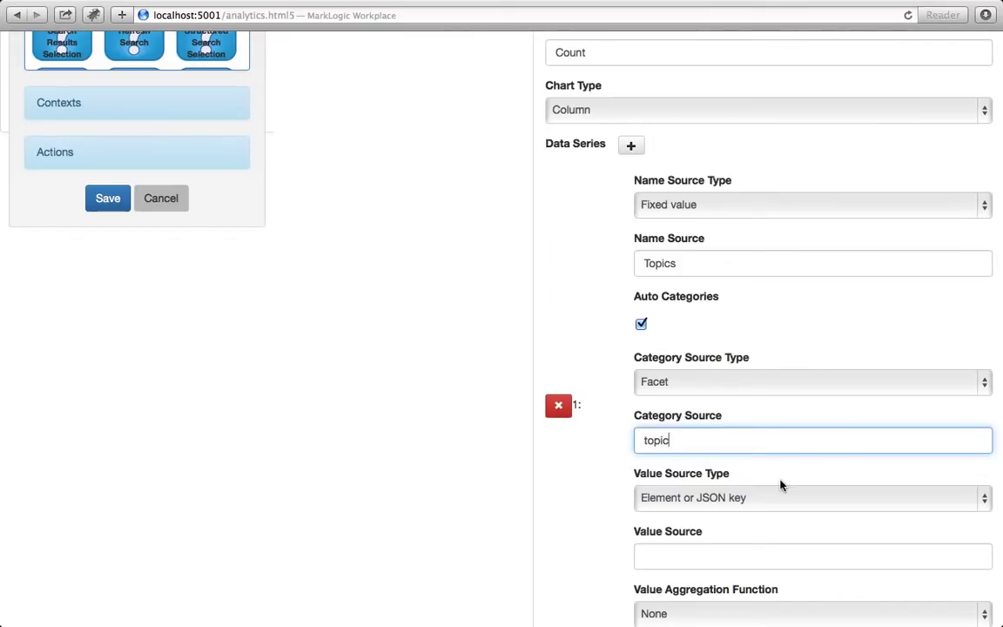
left_click(723, 262)
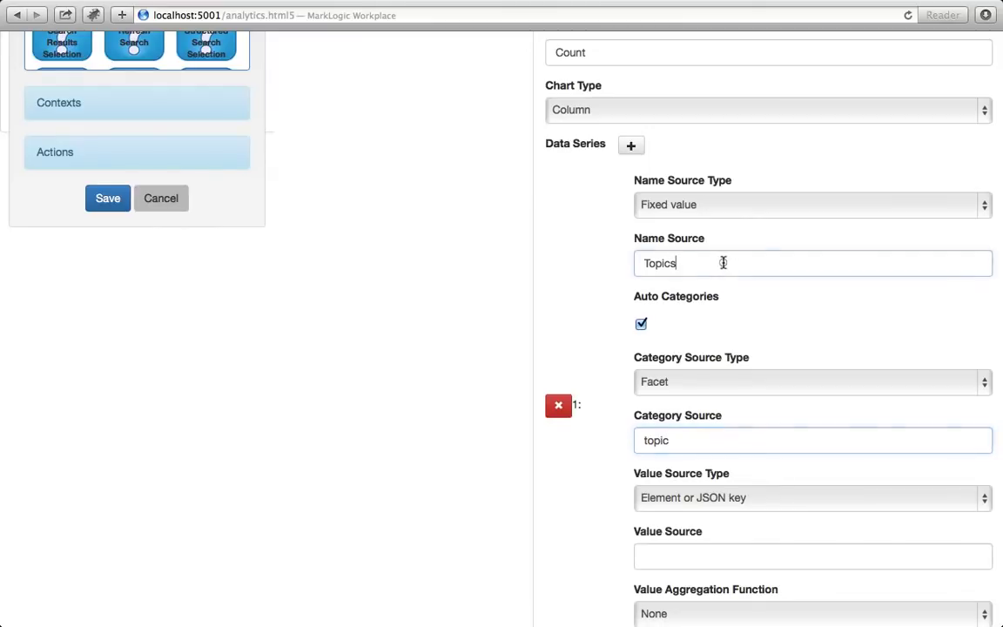
key("BackSpace")
- Set the series' value source to the Facet topic and its value aggregation function to Count
scroll(773, 416, "down", 2)
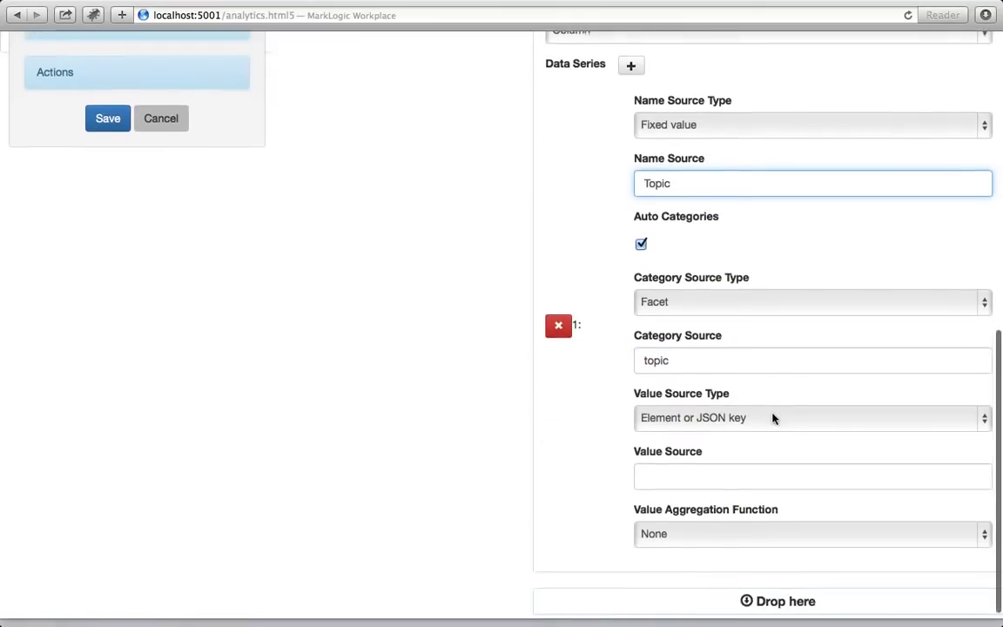
left_click(685, 427)
left_click(654, 445)
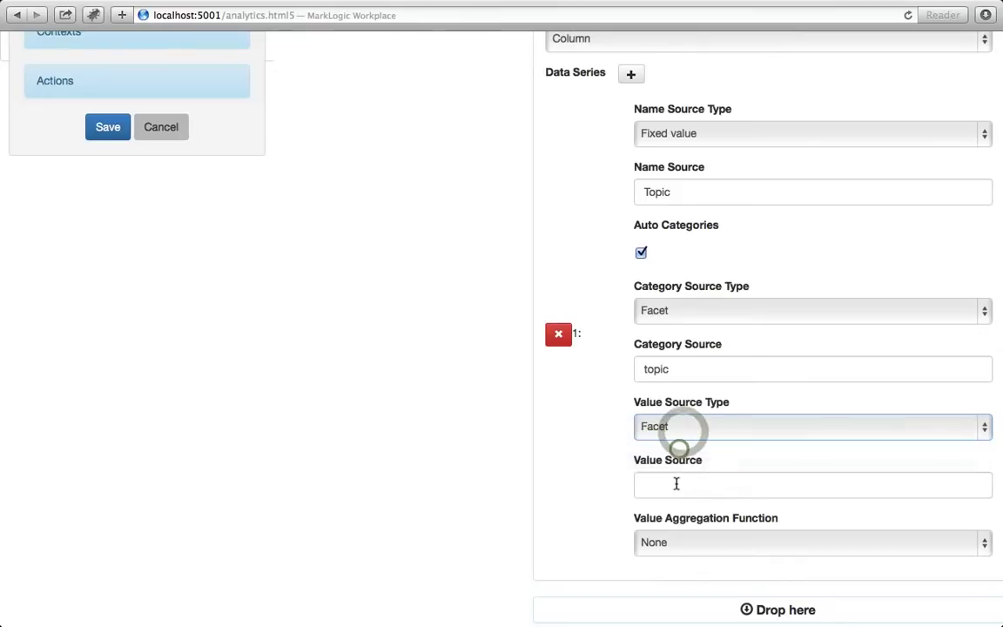
left_click(675, 483)
type("topic")
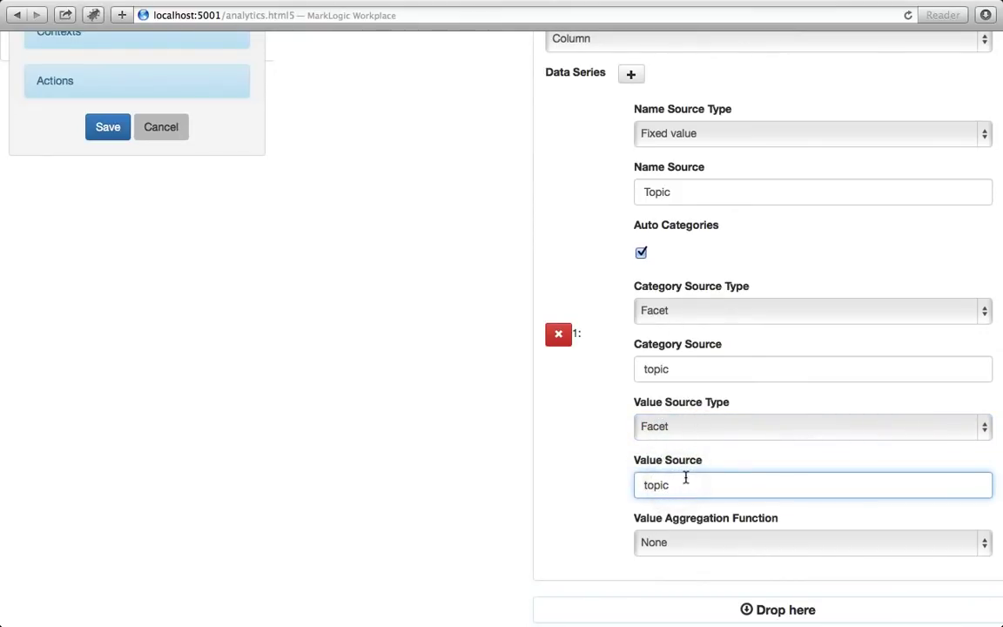
left_click(685, 133)
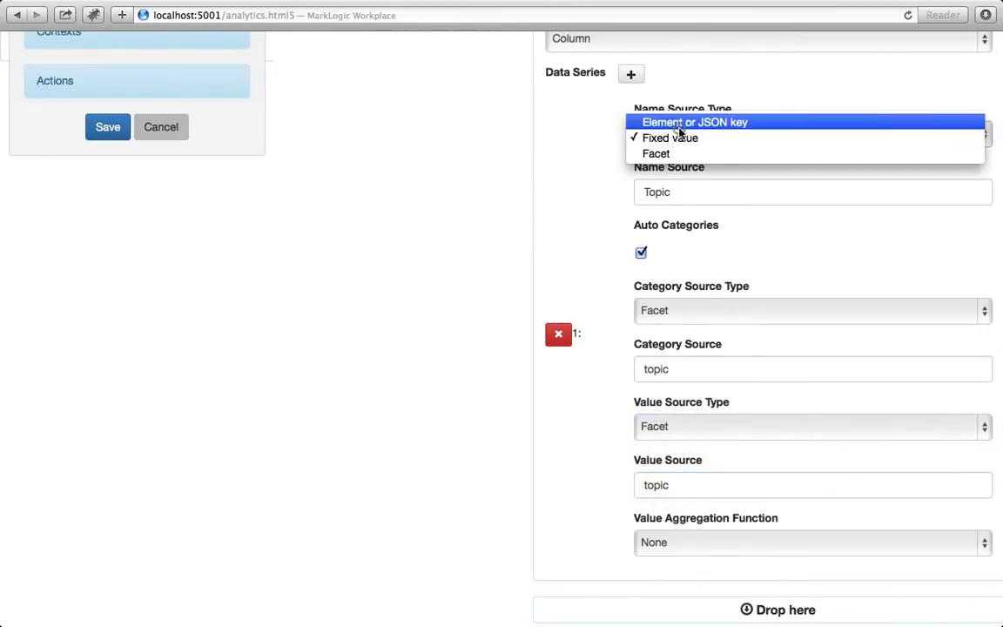
left_click(578, 138)
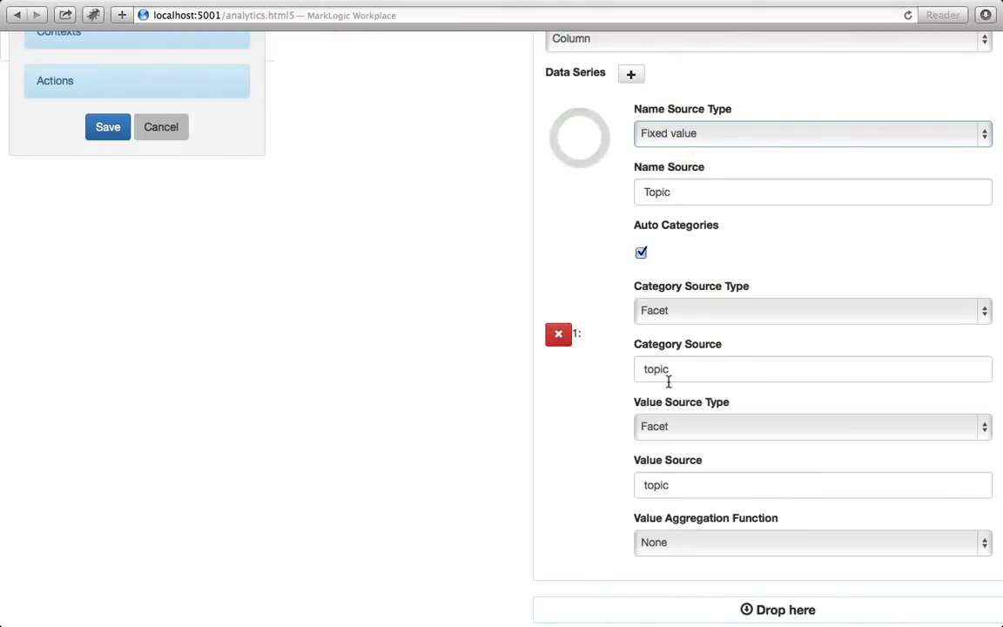
left_click(668, 541)
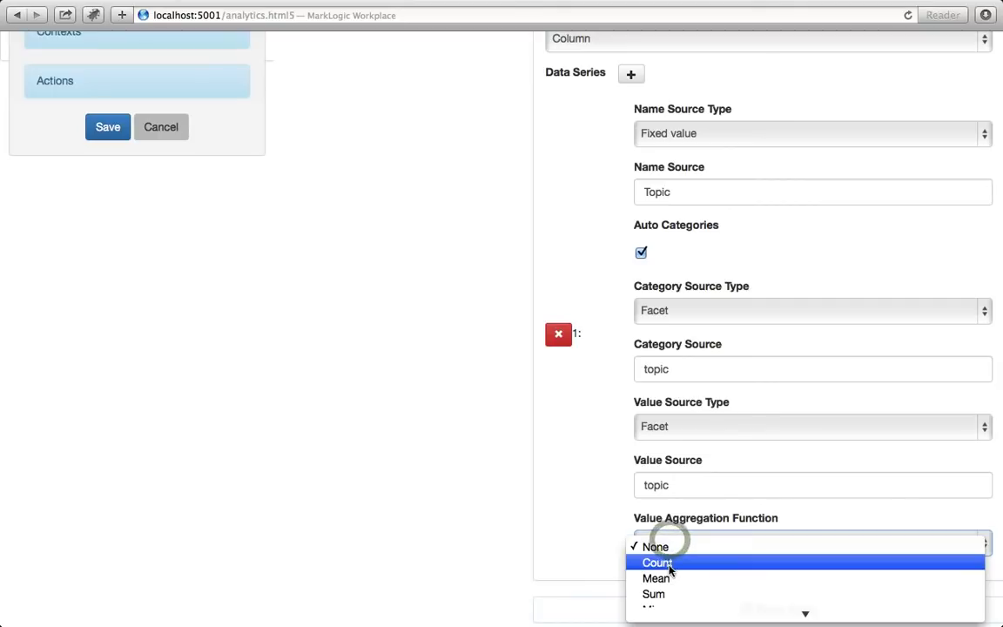
left_click(667, 563)
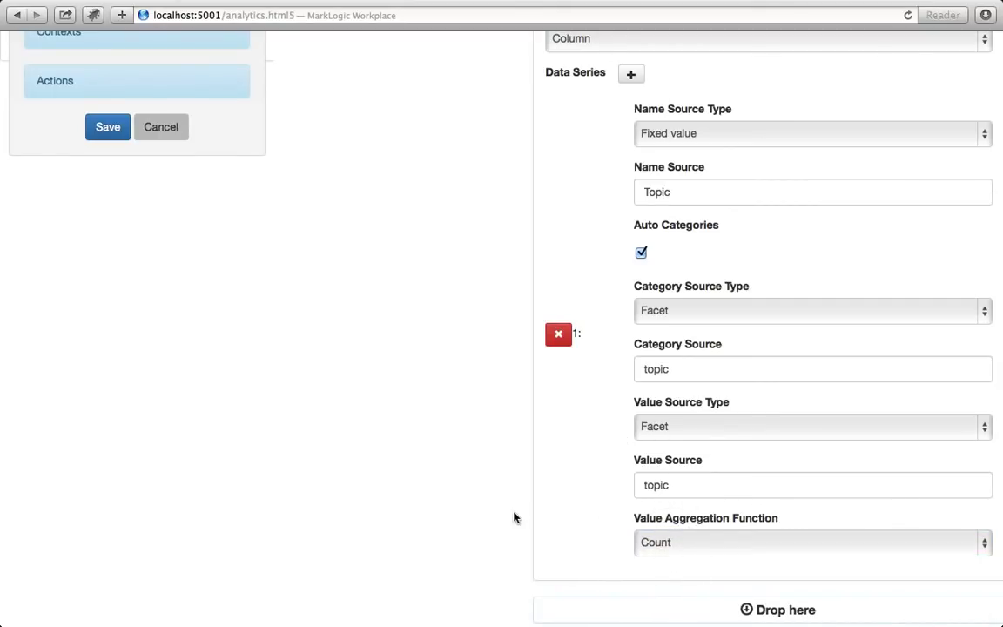
- Add a second HighCharts widget below the Author vs. Author widget and give it the chart title Top Senders
scroll(466, 493, "up", 5)
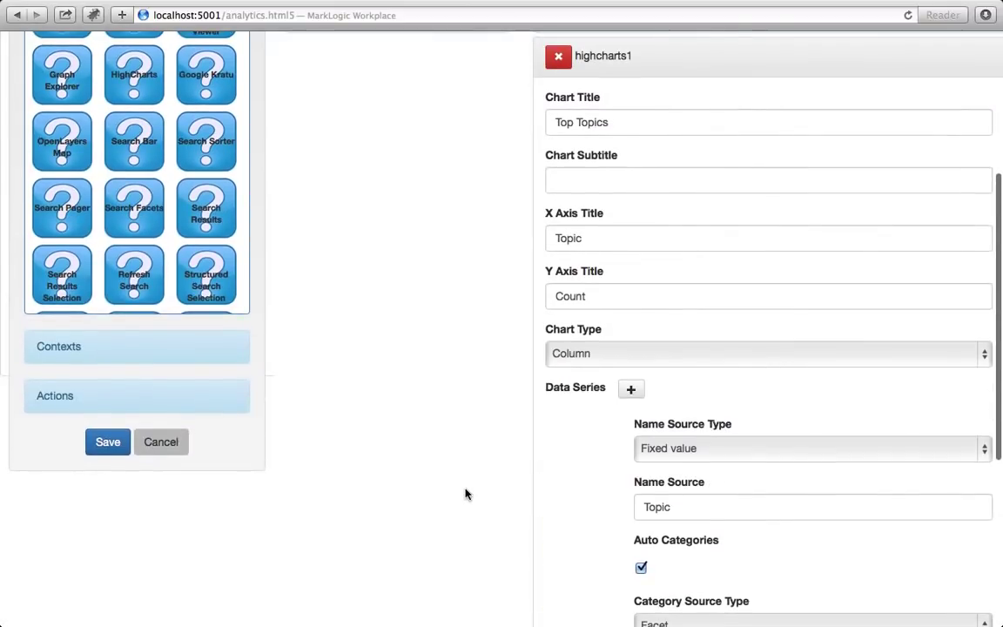
scroll(465, 493, "up", 3)
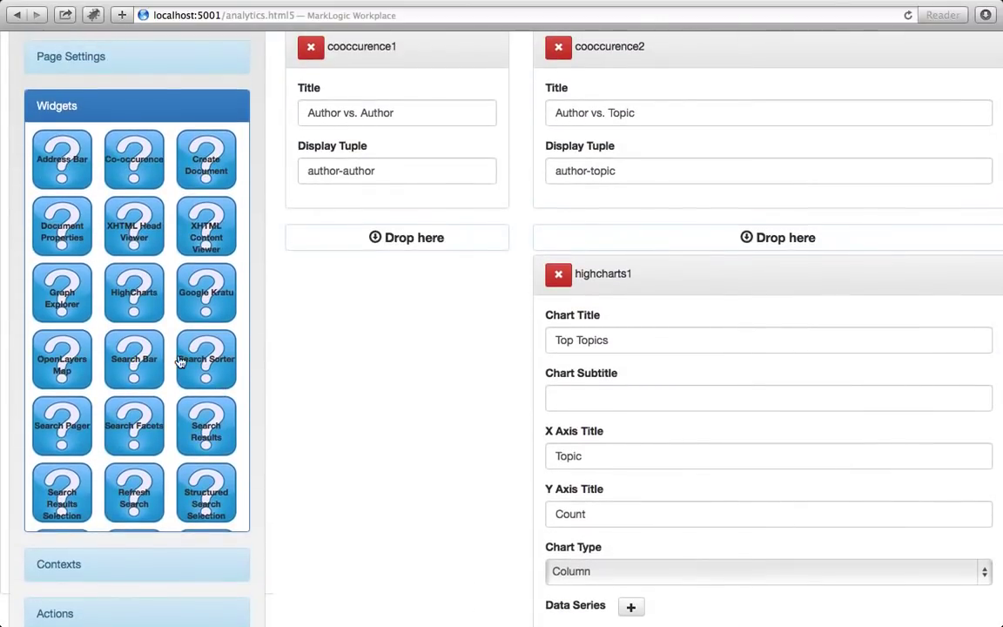
left_click_drag(122, 265, 313, 248)
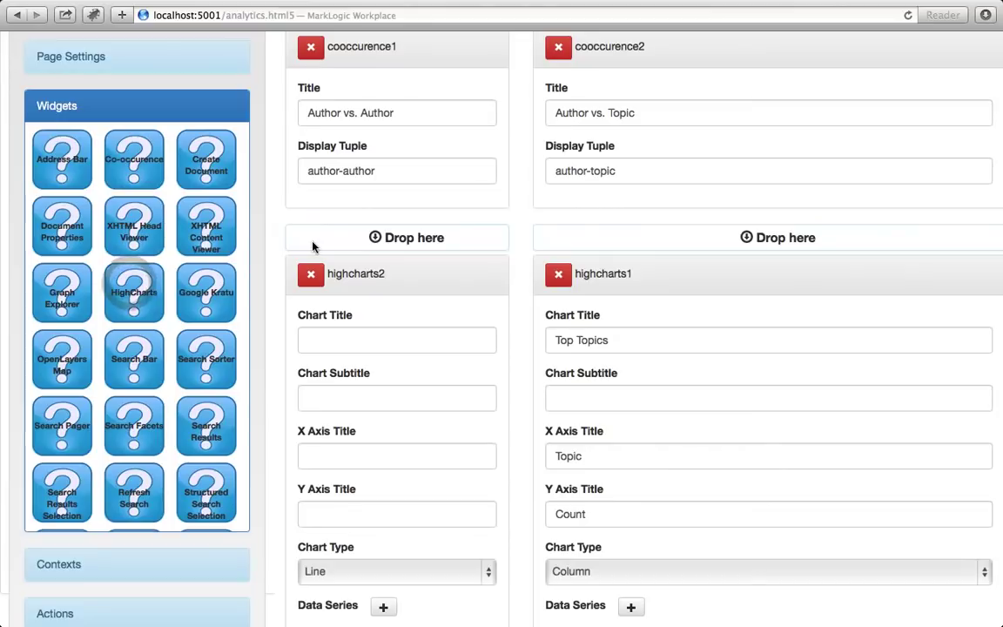
left_click(339, 340)
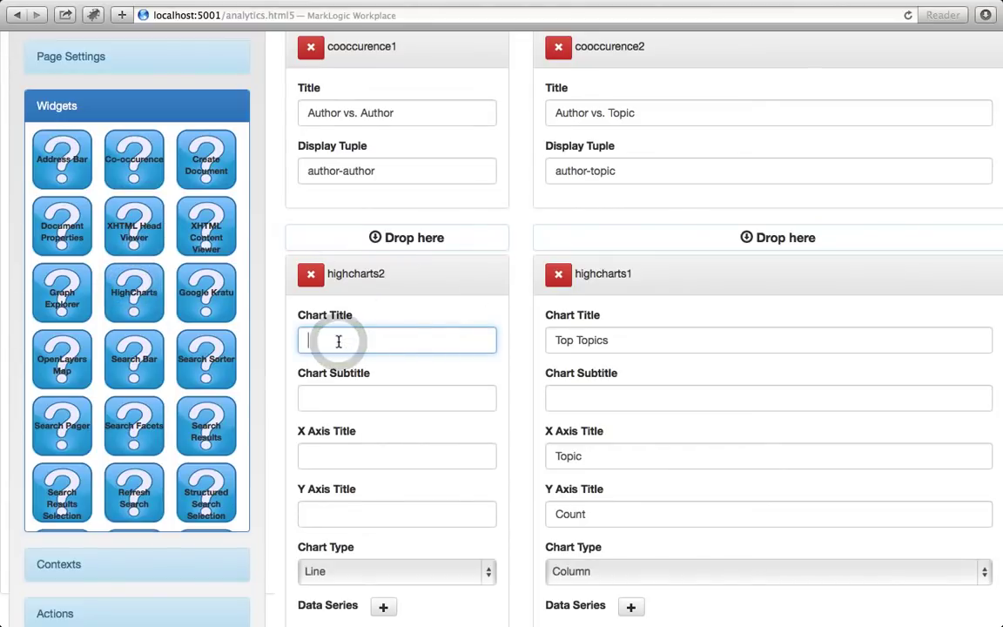
type("Top Sender")
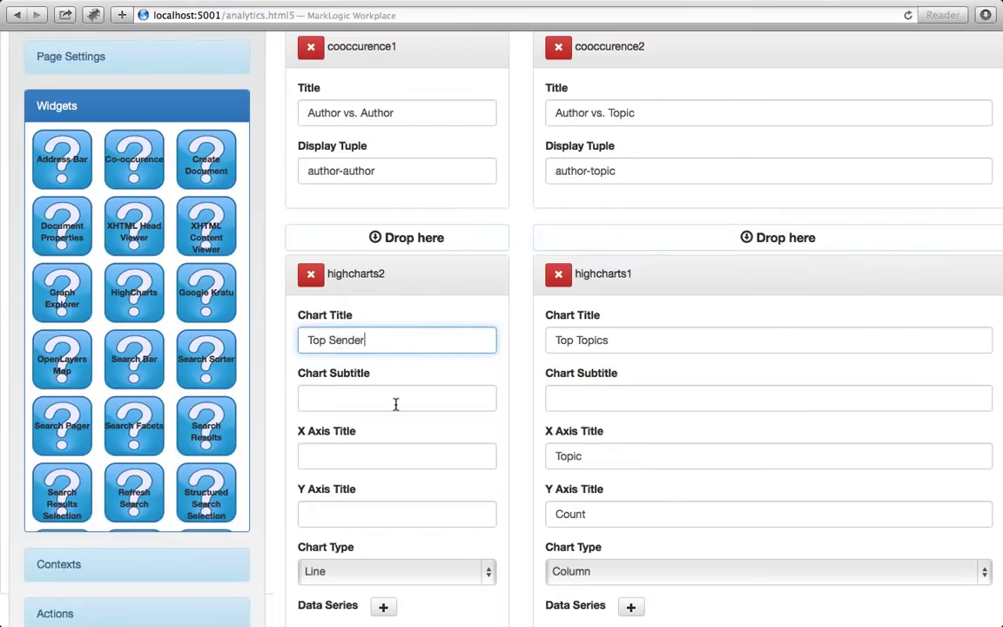
type("s")
- Set the Top Senders chart type to Bar and add a data series to it
scroll(375, 452, "down", 5)
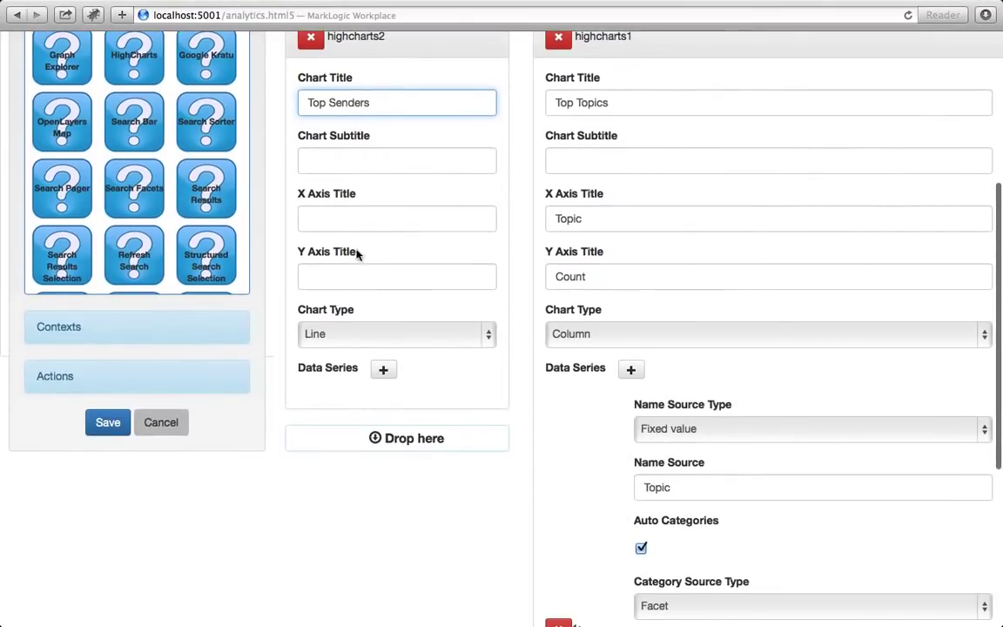
left_click(329, 333)
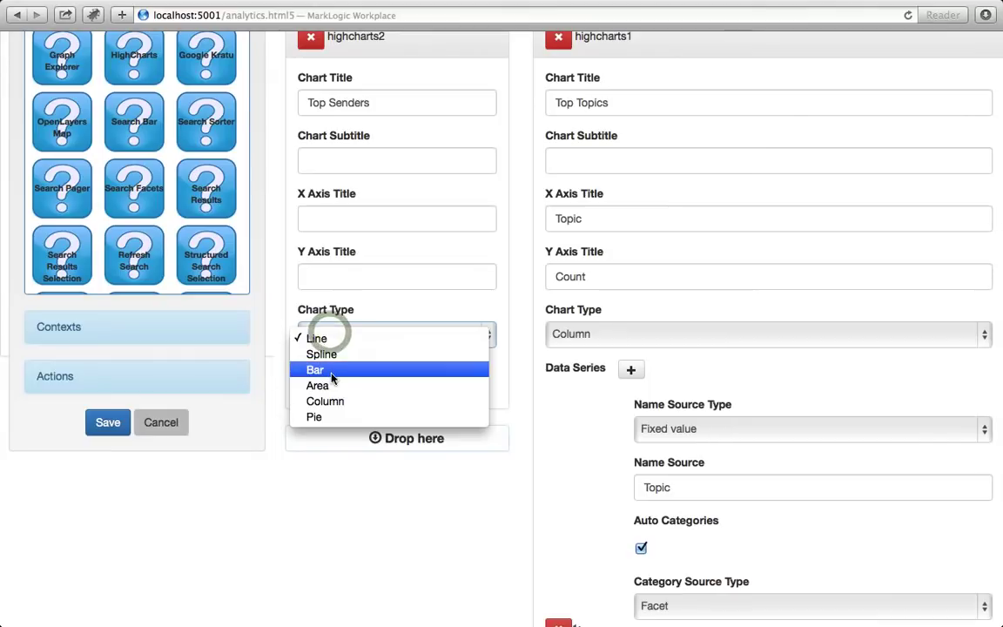
left_click(384, 372)
left_click(383, 370)
- Set the Top Senders series' name source to the fixed value Sender
scroll(413, 403, "down", 2)
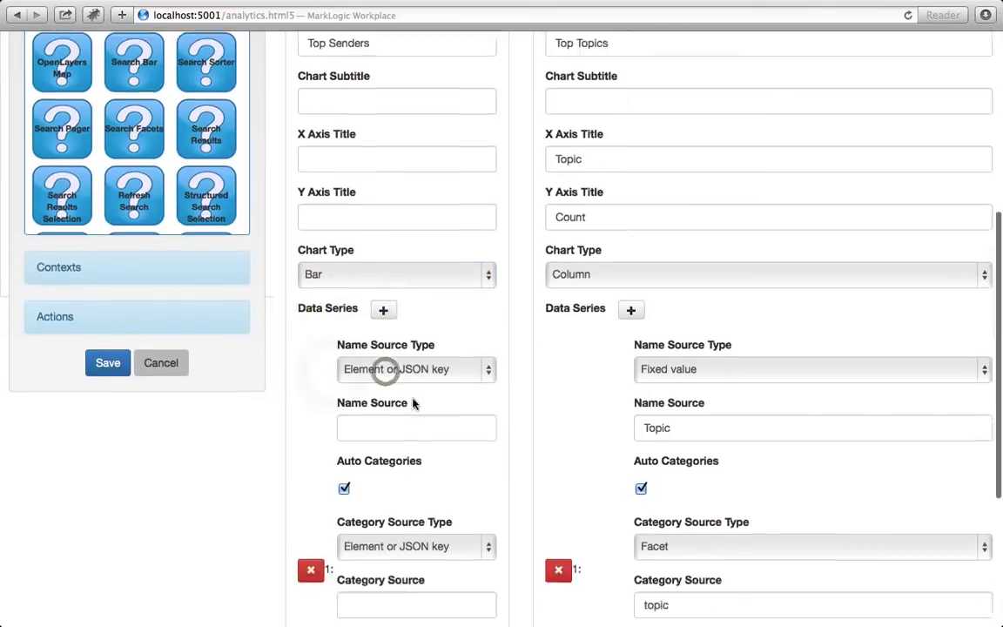
scroll(413, 403, "down", 5)
left_click(374, 207)
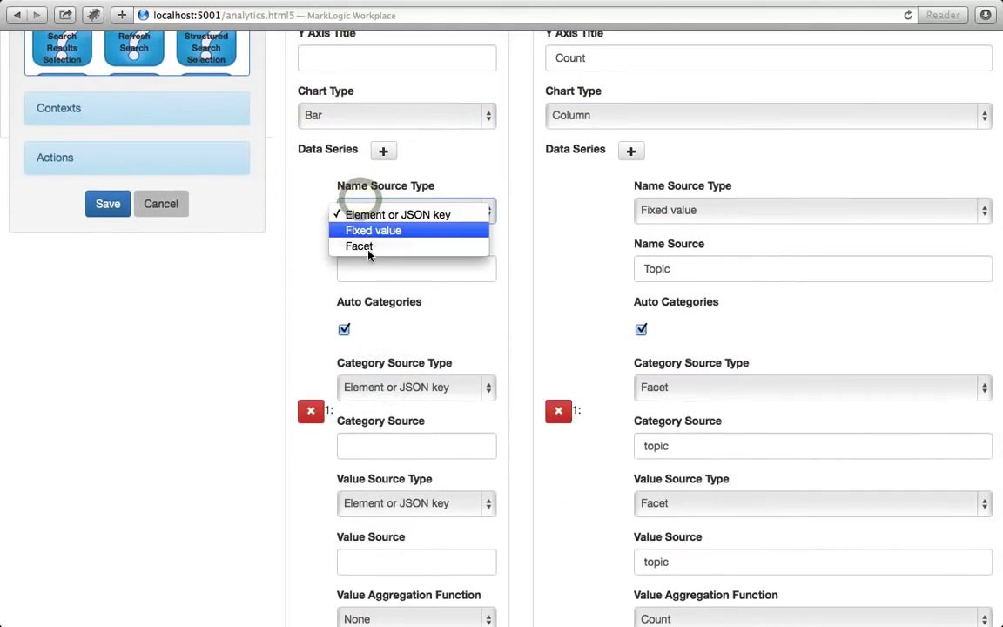
left_click(370, 230)
left_click(367, 261)
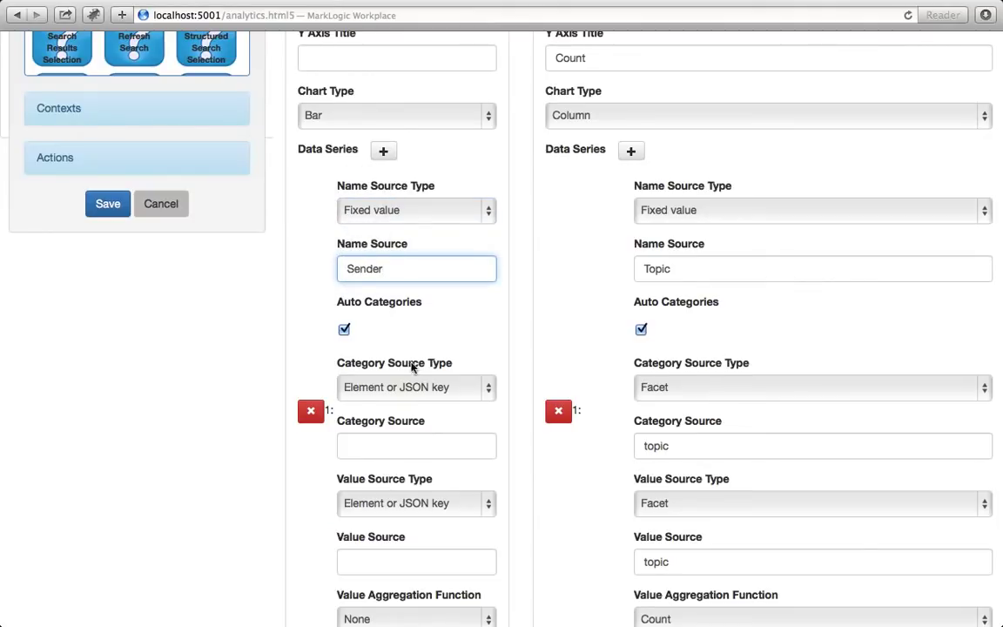
- Set the Top Senders series' category source to the Facet sender
left_click(396, 387)
left_click(387, 405)
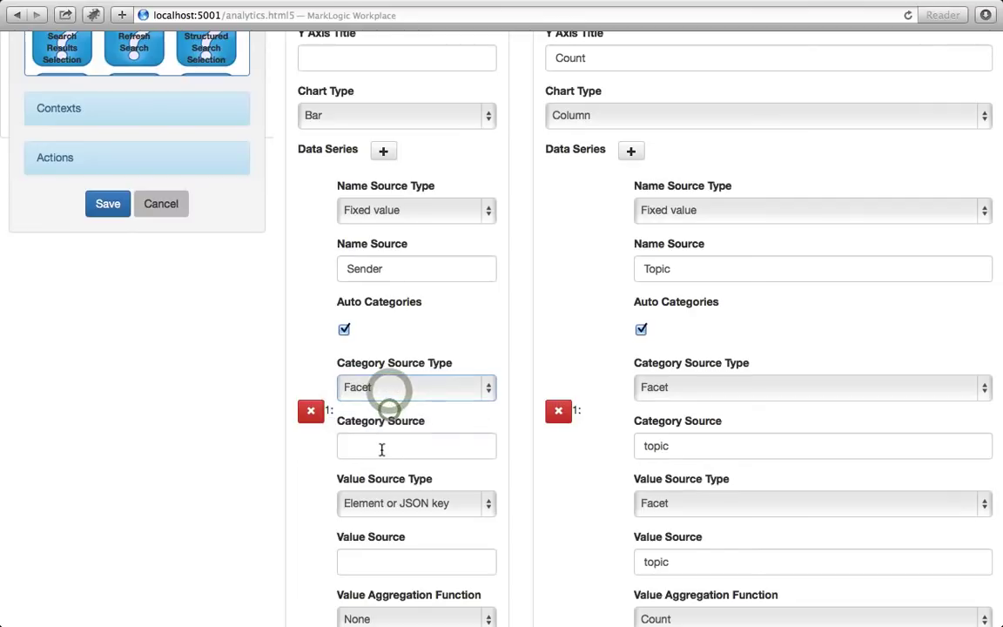
left_click(382, 447)
type("sender")
- Set the Top Senders series' value source to the Facet sender and its value aggregation function to Count
scroll(417, 476, "down", 2)
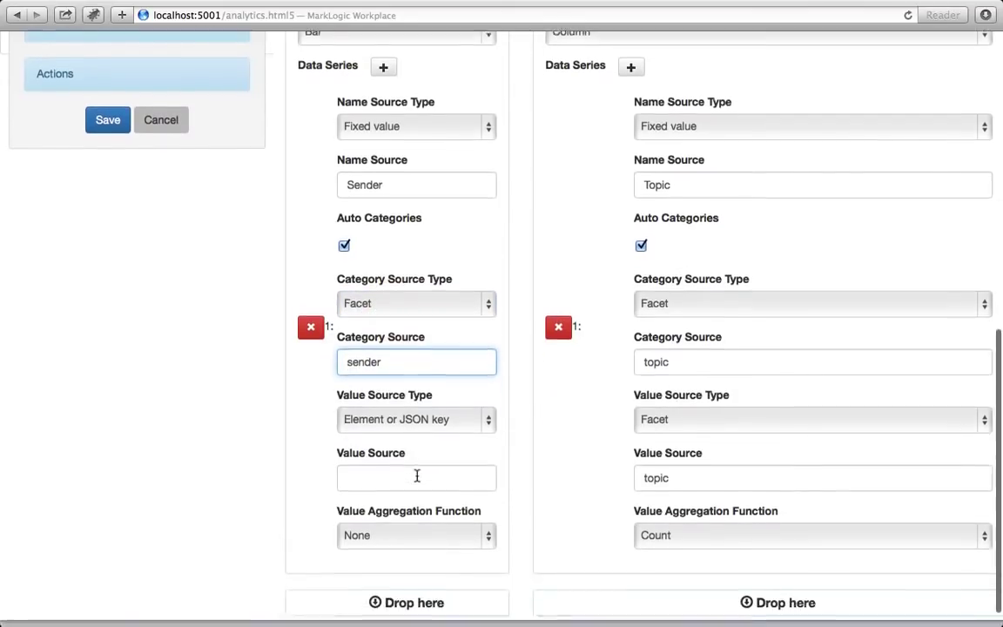
left_click(352, 418)
left_click(381, 438)
left_click(374, 477)
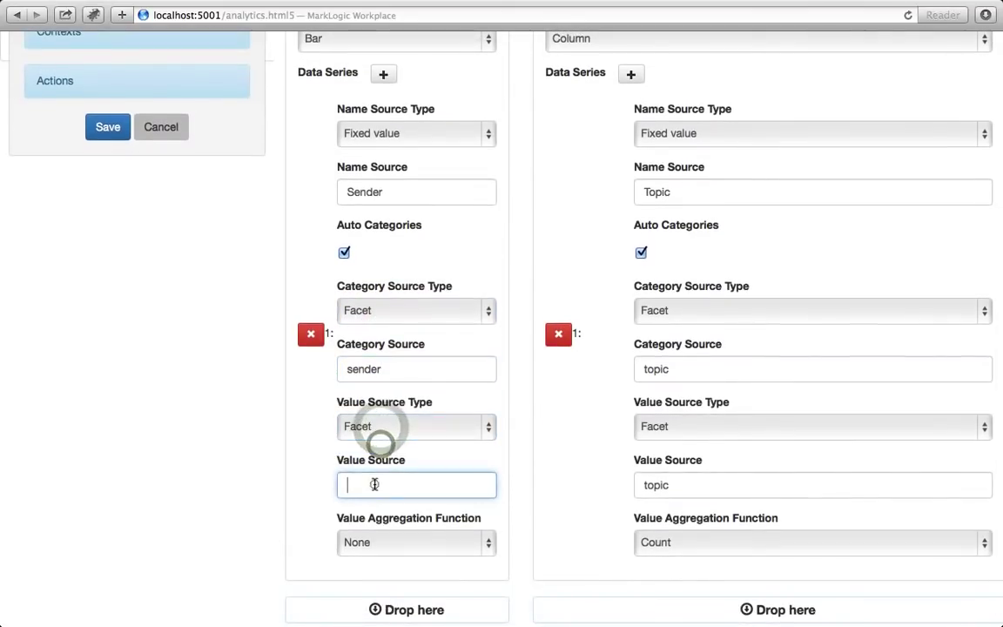
type("sender")
left_click(372, 543)
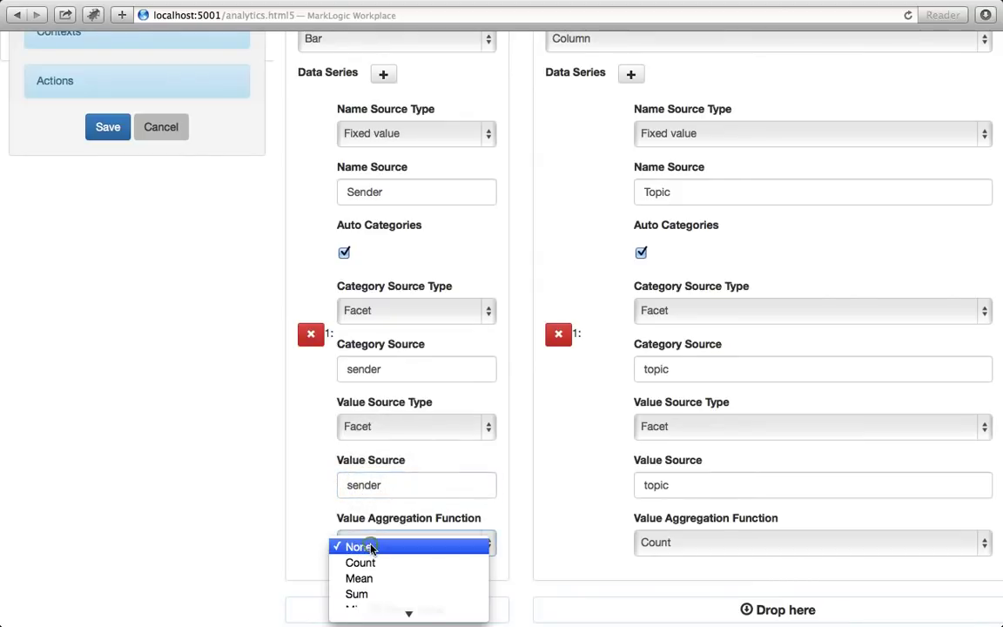
left_click(372, 546)
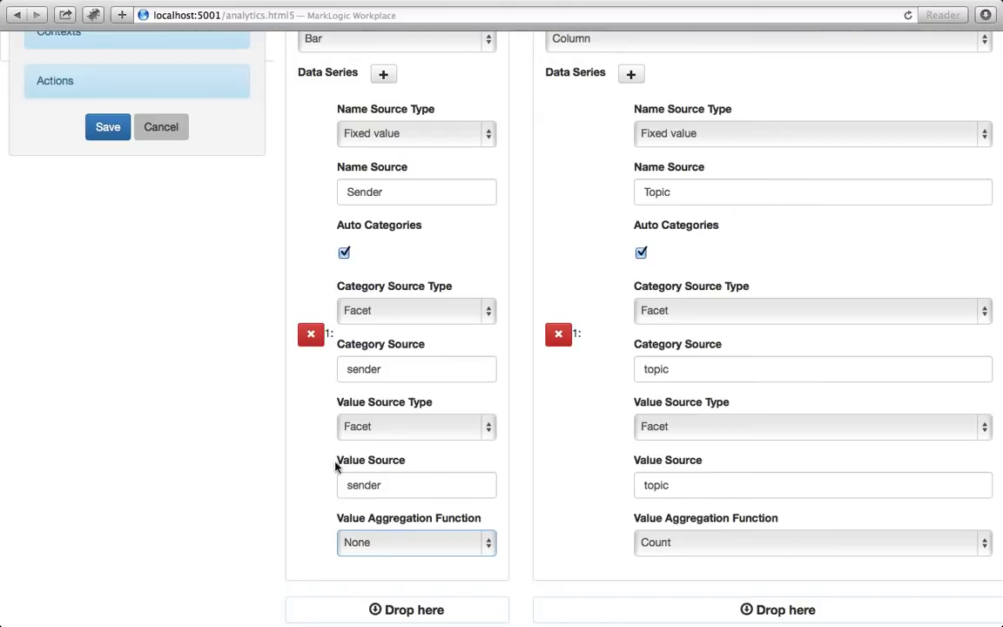
left_click(366, 530)
left_click(358, 561)
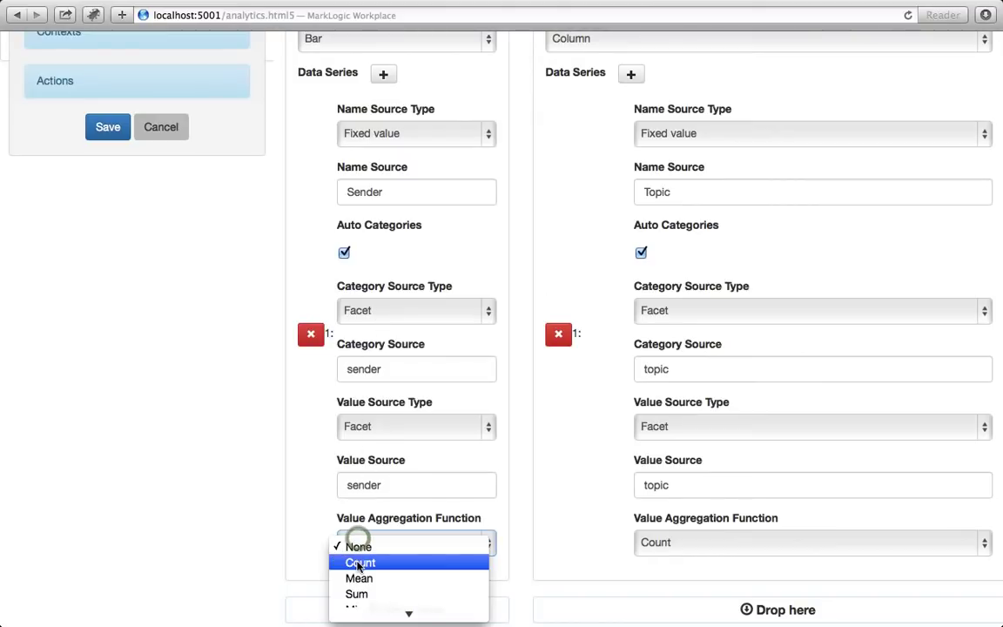
left_click(259, 534)
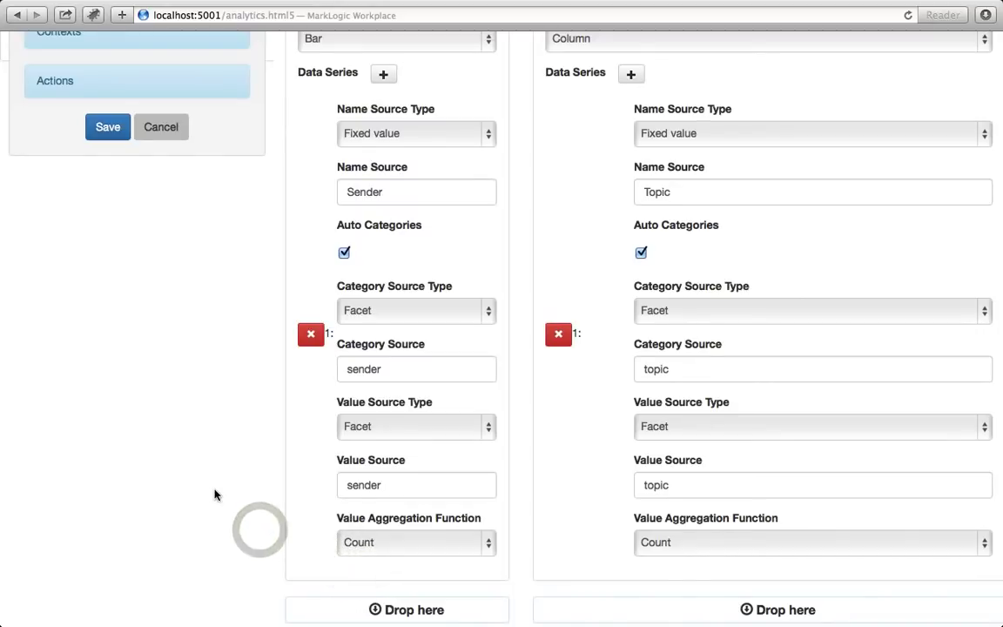
- Register the highcharts1 and highcharts2 widgets with the searchcontext2 context
scroll(215, 494, "up", 10)
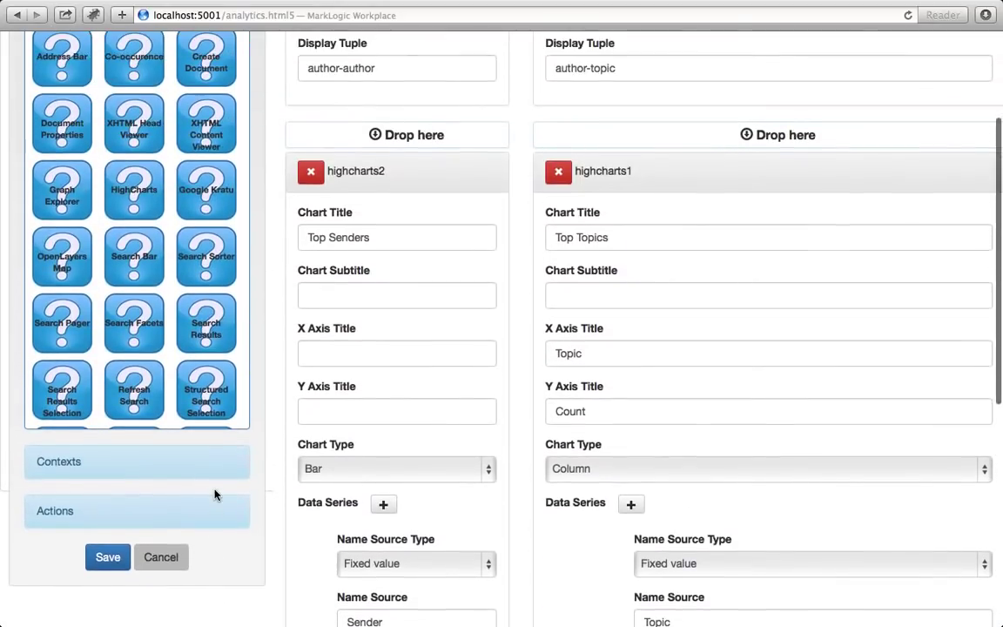
left_click(131, 465)
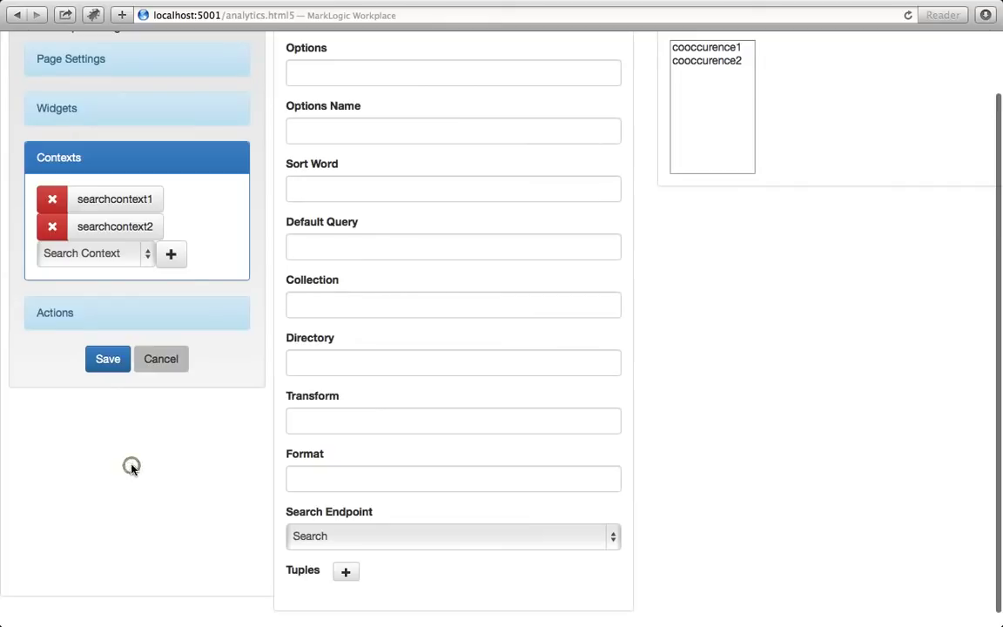
left_click(131, 233)
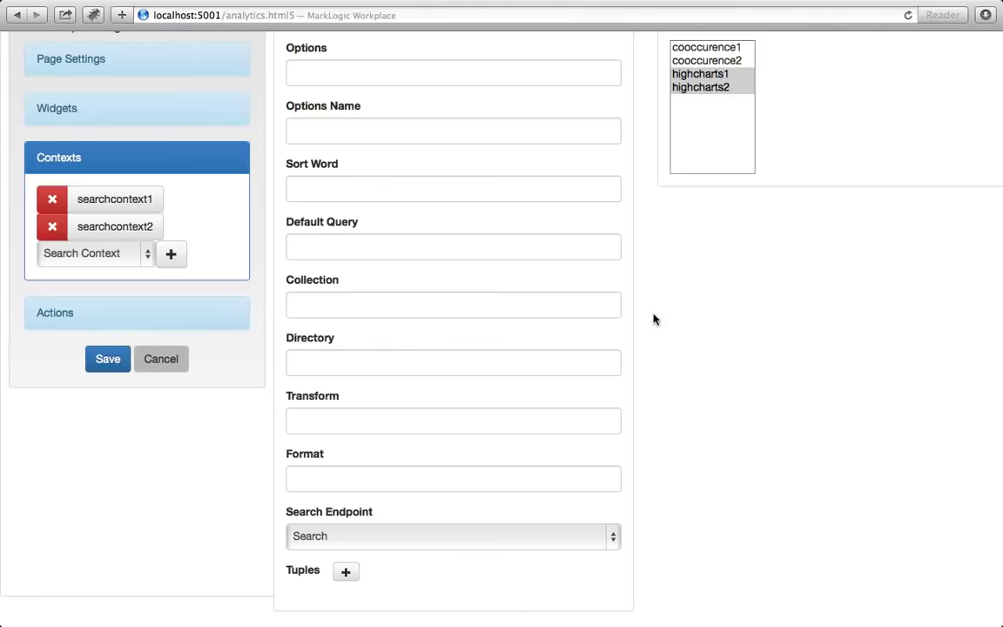
scroll(654, 318, "up", 2)
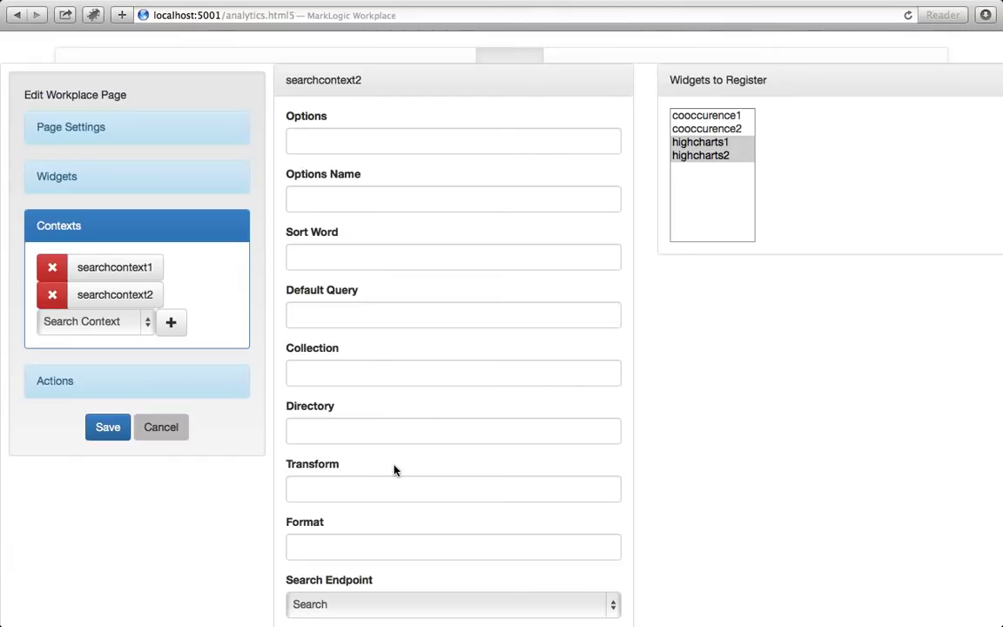
- Check the objects offered for the page-load actions, save the page configuration and reload the Analytics page
left_click(59, 380)
left_click(88, 320)
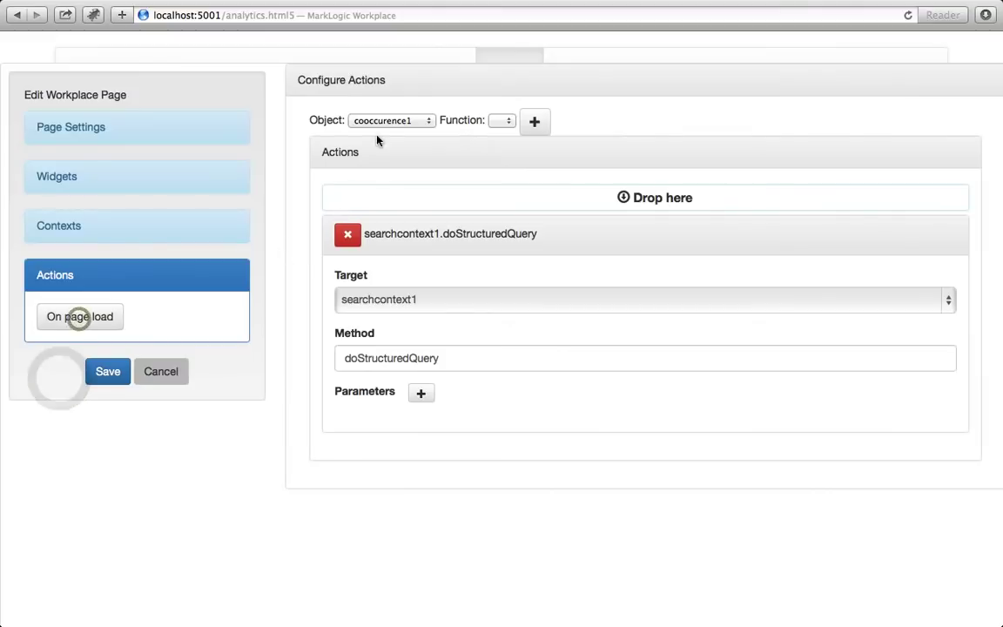
left_click(397, 120)
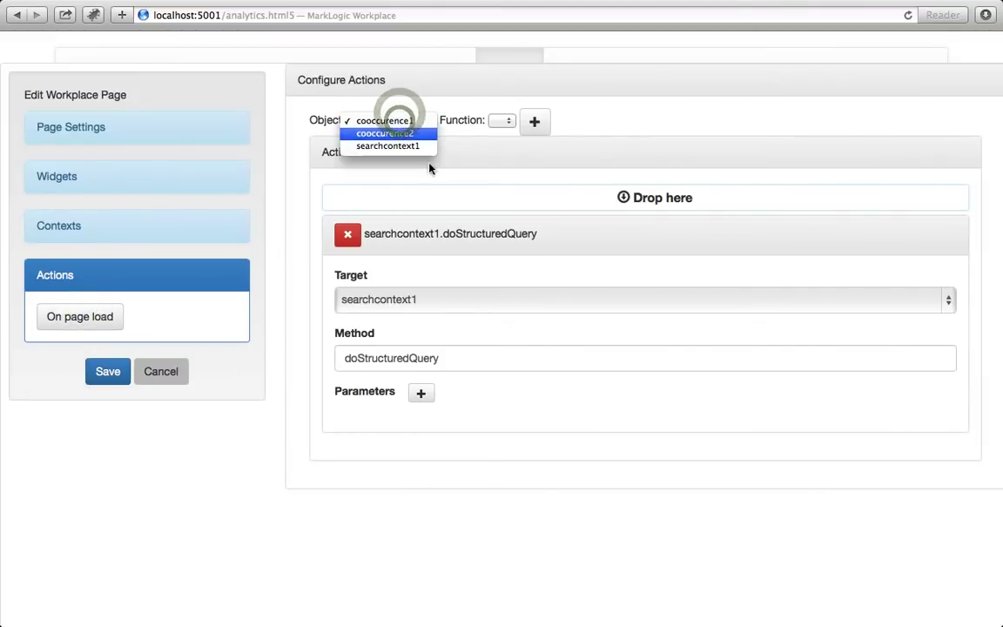
left_click(384, 121)
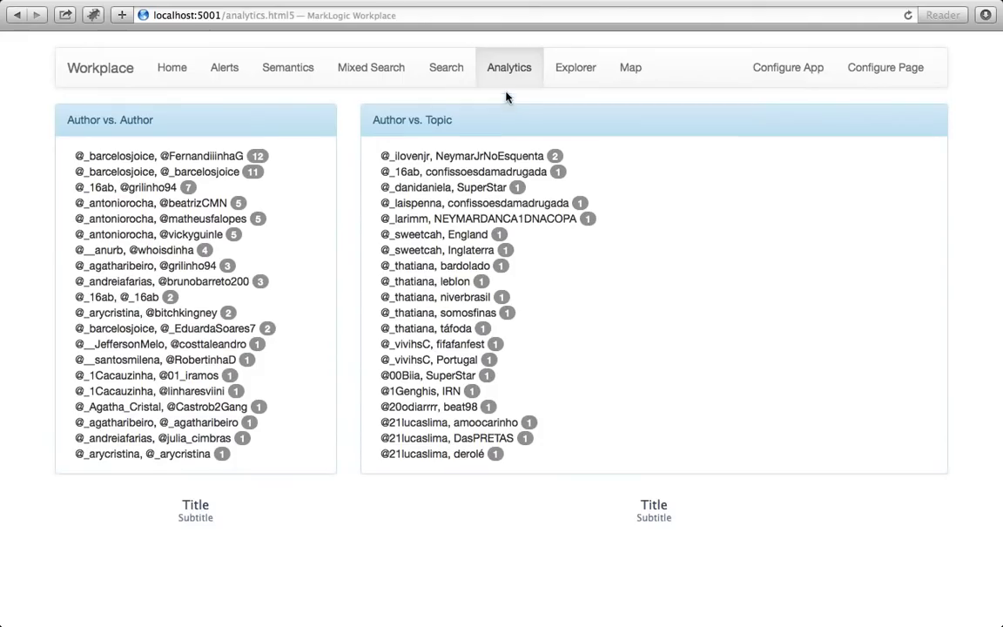
left_click(507, 70)
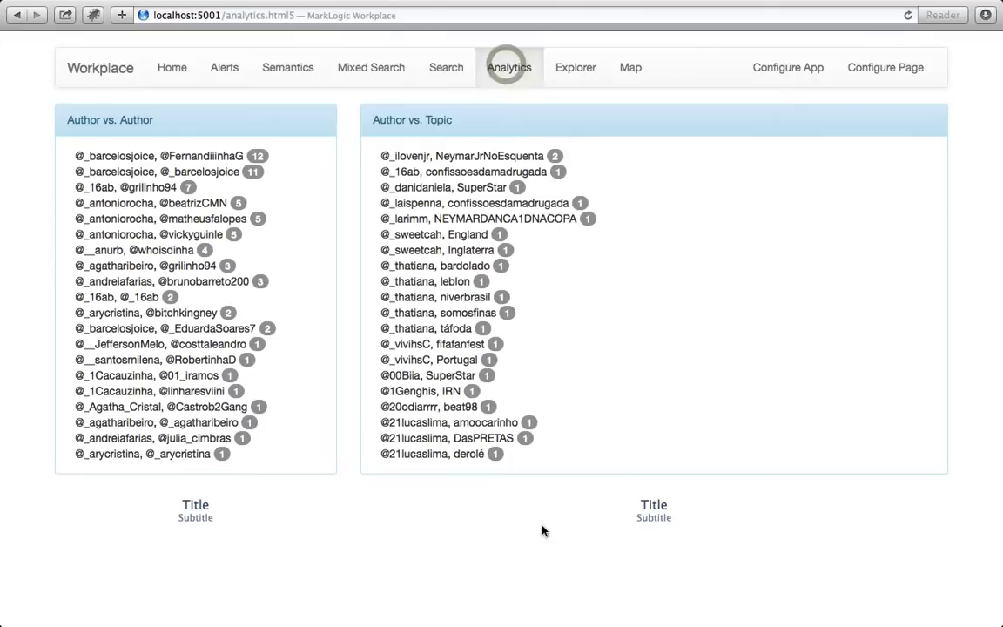
- Add an on-page-load action running doSimpleQuery on searchcontext2 to the Analytics page and save the configuration
left_click(897, 83)
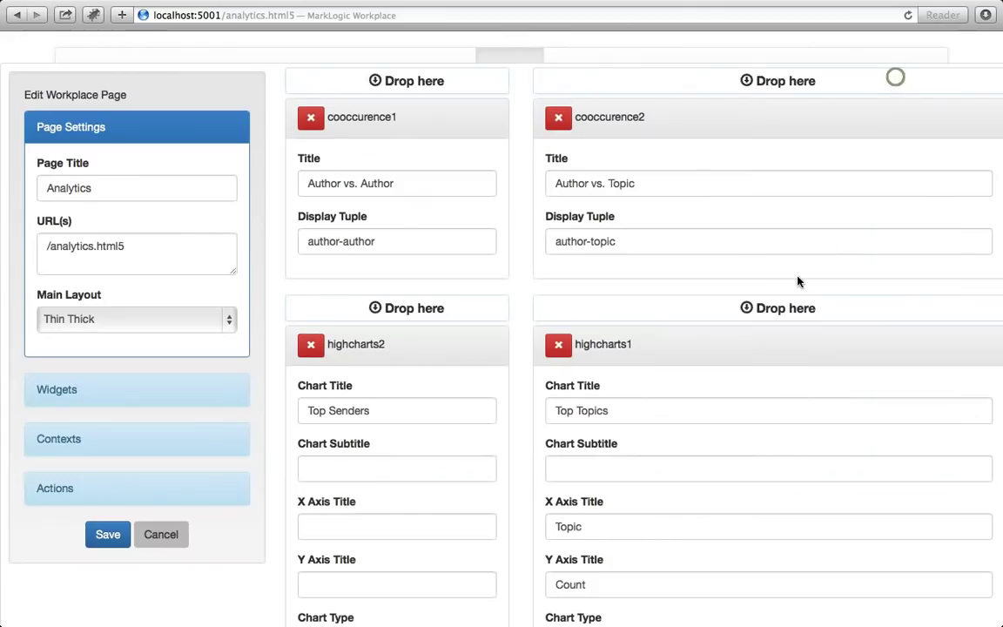
left_click(68, 433)
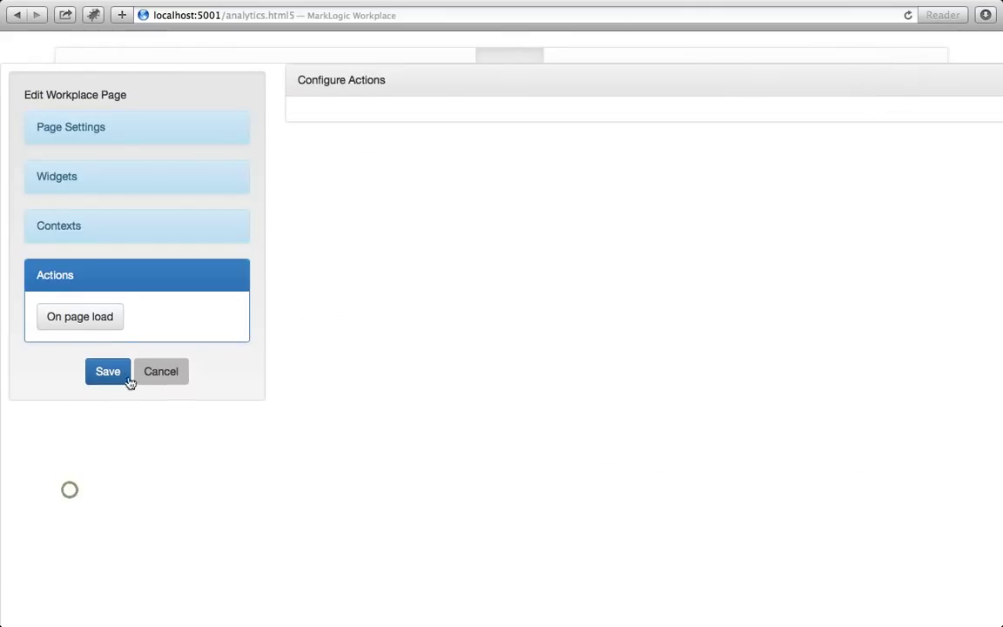
left_click(94, 316)
left_click(408, 120)
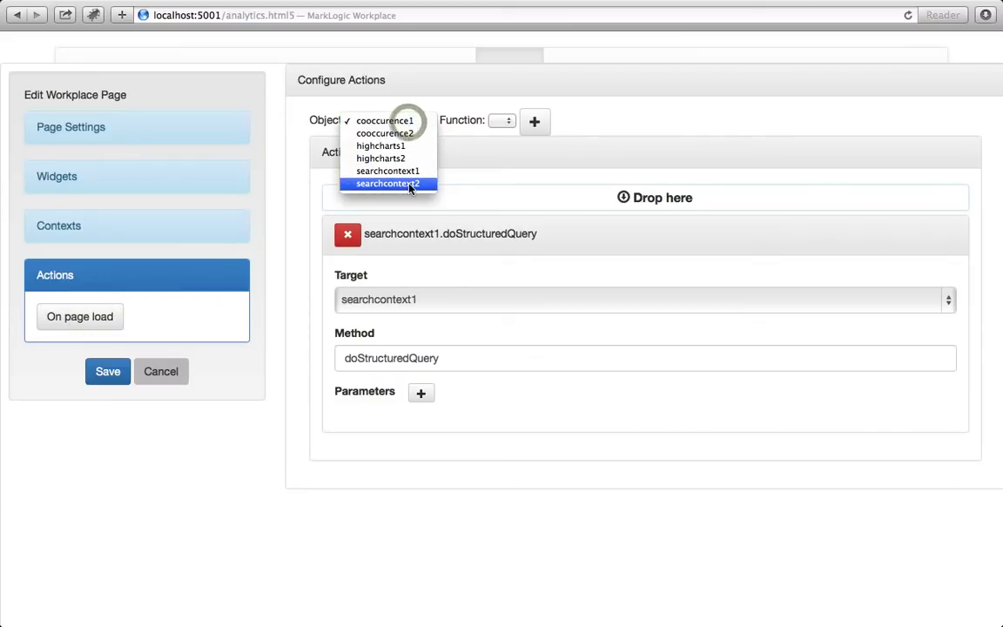
left_click(408, 183)
left_click(513, 125)
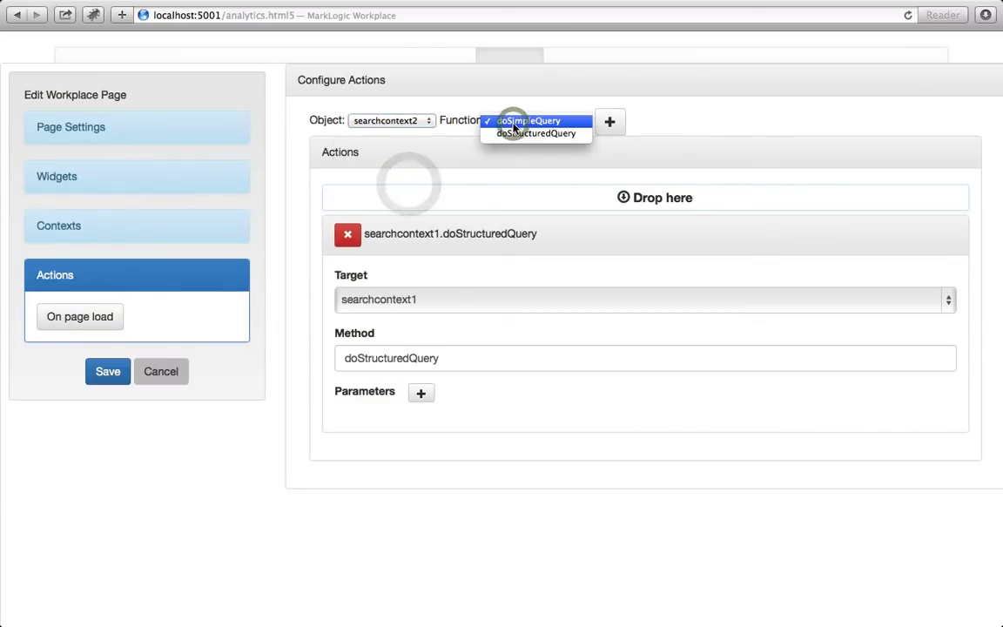
left_click(522, 121)
left_click(611, 121)
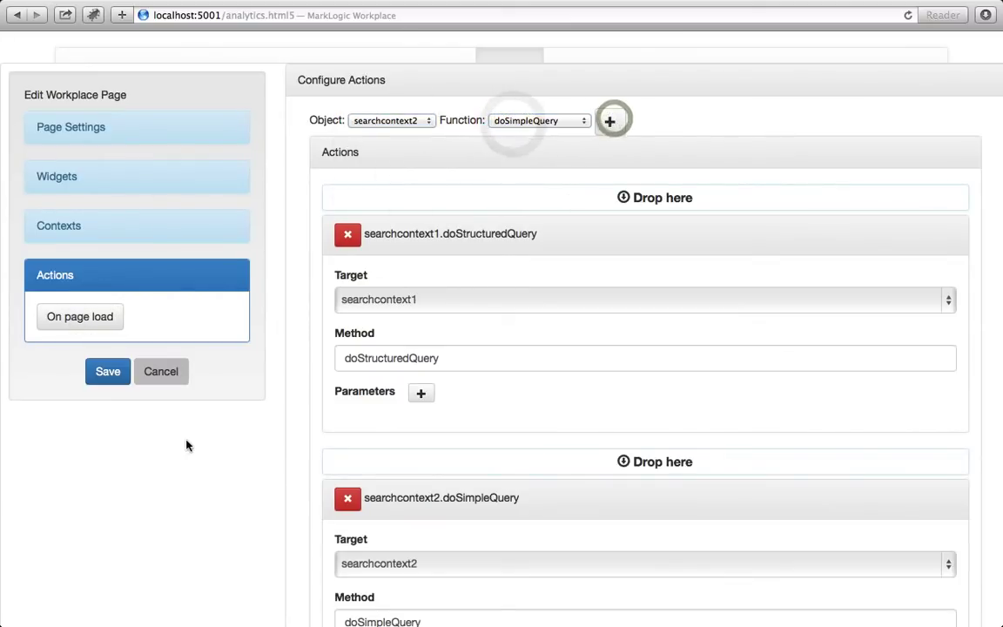
left_click(113, 374)
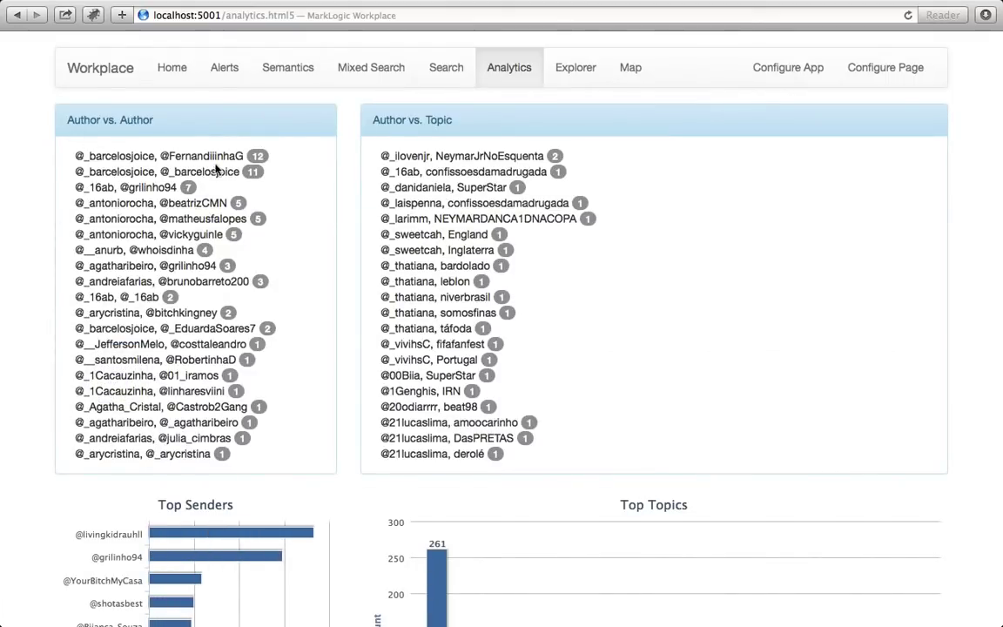
- Review the Top Senders and Top Topics charts on the Analytics page and return to the Workplace home page
scroll(28, 313, "down", 1)
scroll(28, 313, "down", 5)
mouse_move(191, 278)
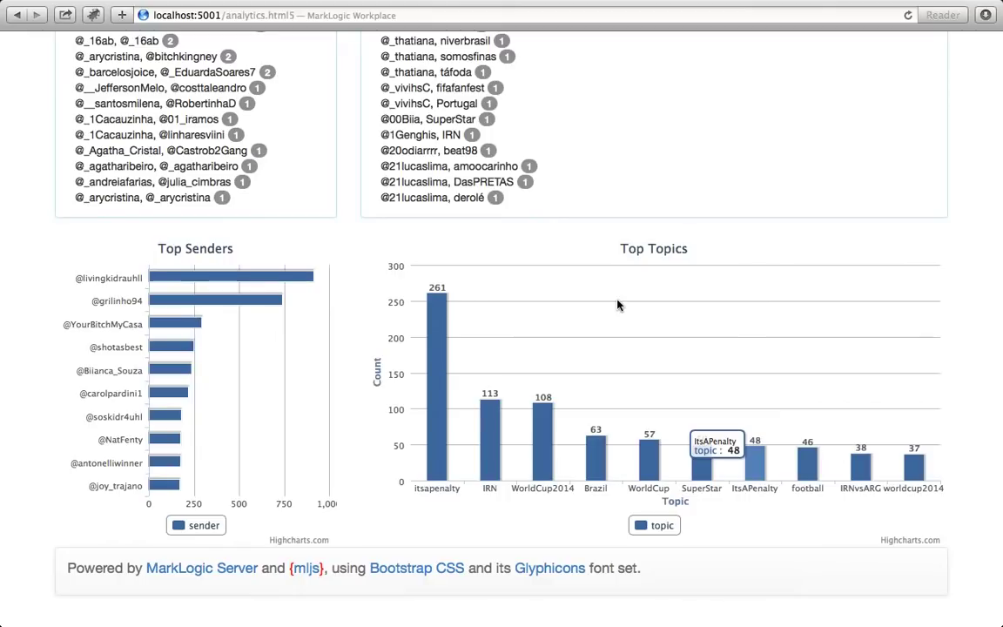
scroll(582, 293, "up", 5)
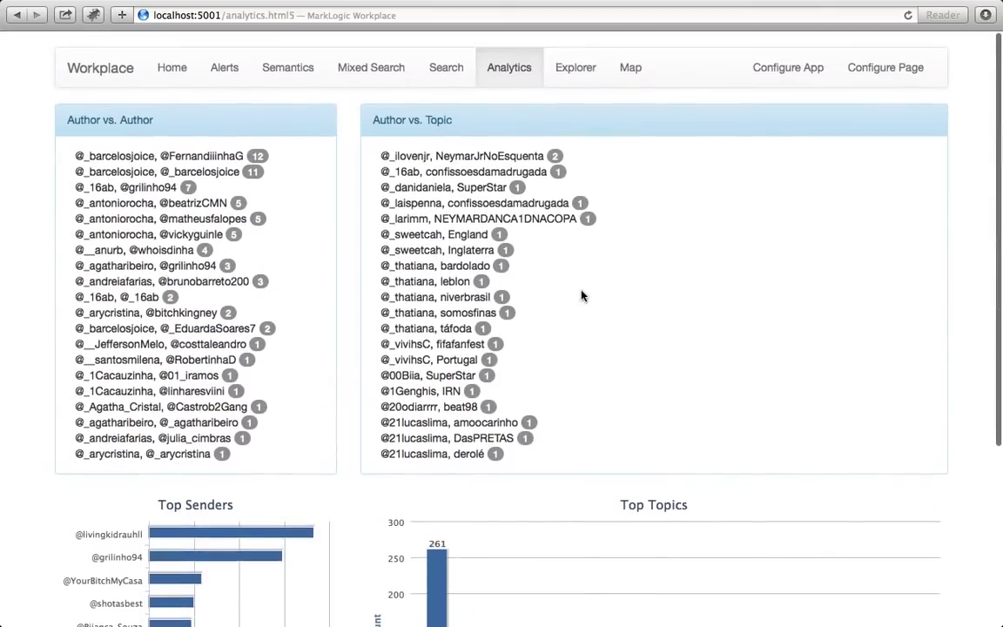
left_click(99, 75)
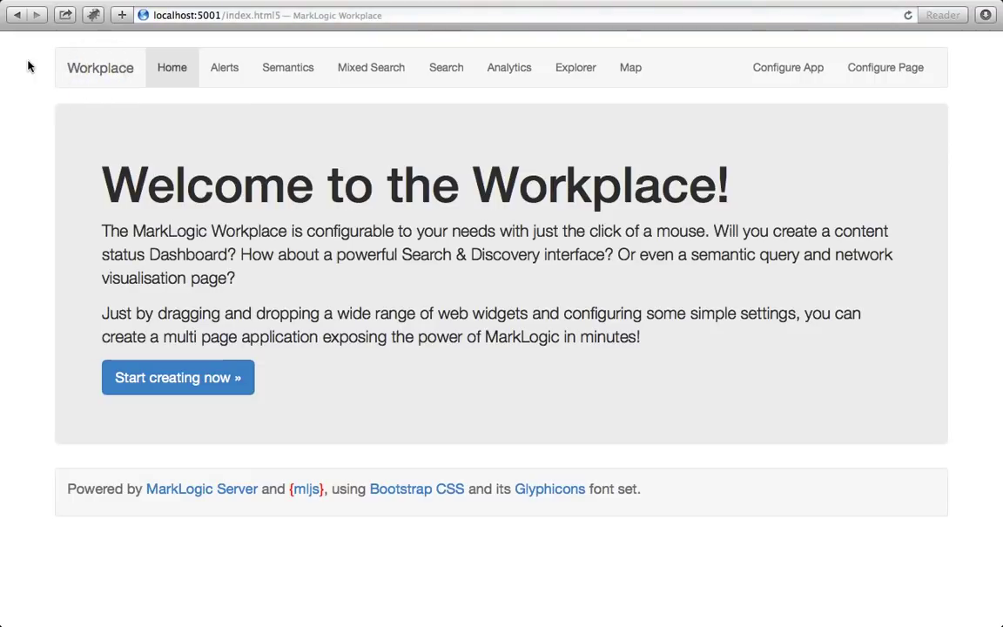